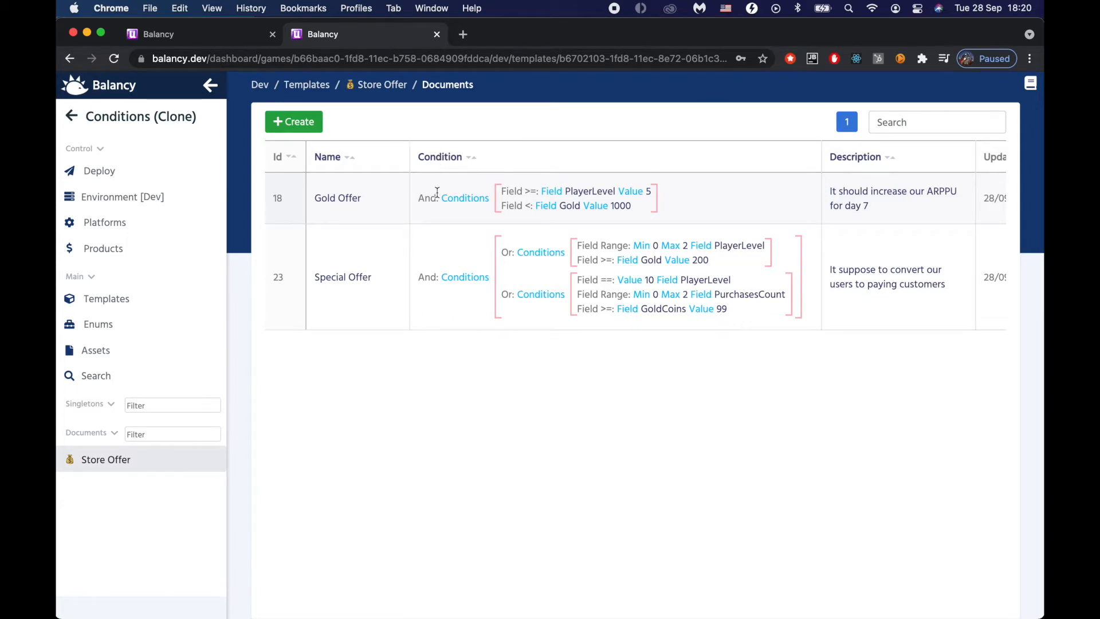
# Open the Gold Offer's And condition to view its nested field conditions, and return to the Store Offer documents
pyautogui.click(466, 198)
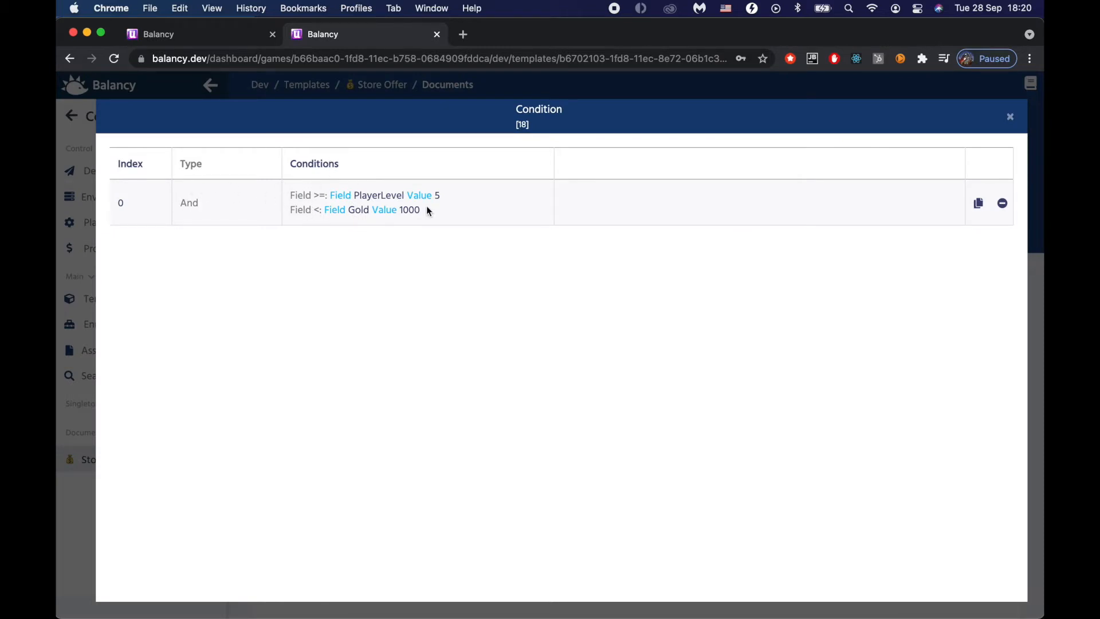
pyautogui.click(473, 211)
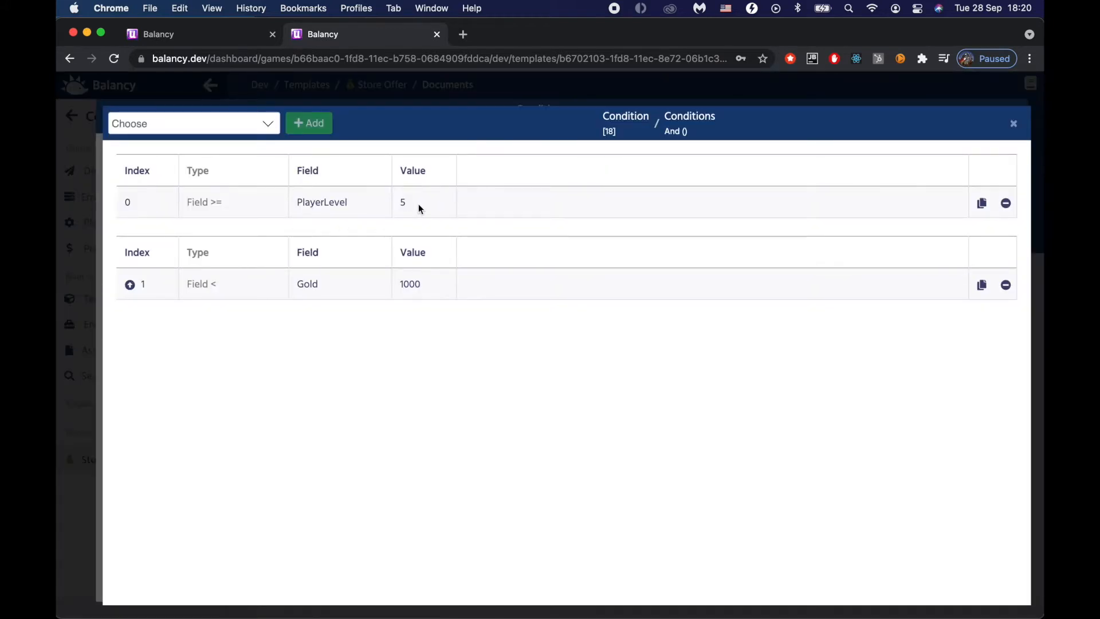
pyautogui.click(1011, 126)
pyautogui.click(1010, 126)
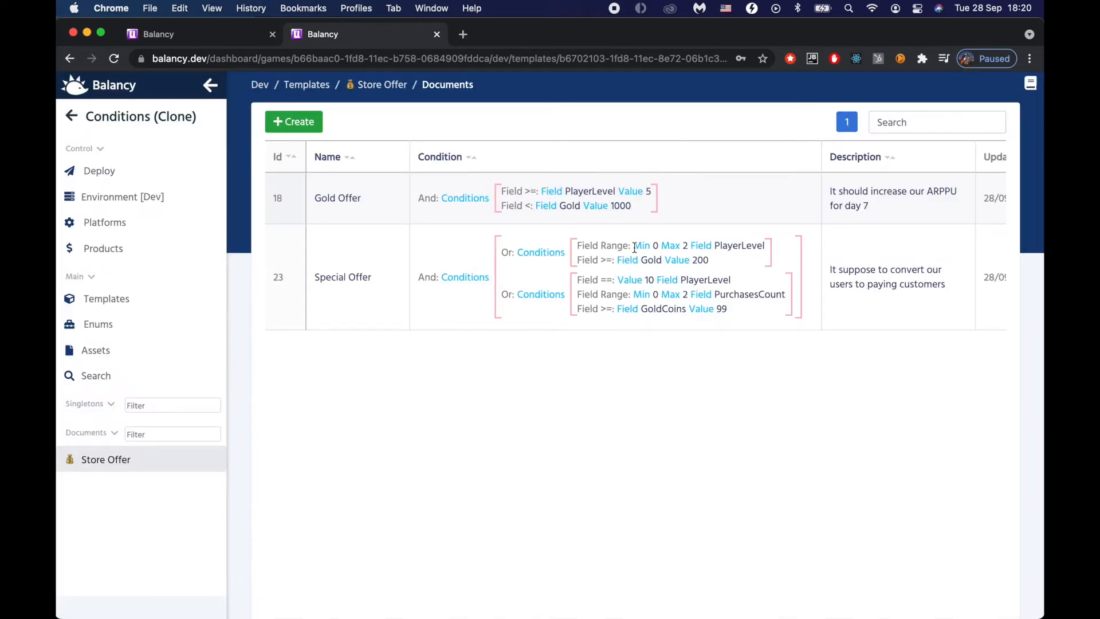
# In the Special Offer's second Or group, set the PurchasesCount range maximum to 4
pyautogui.click(543, 286)
pyautogui.click(433, 234)
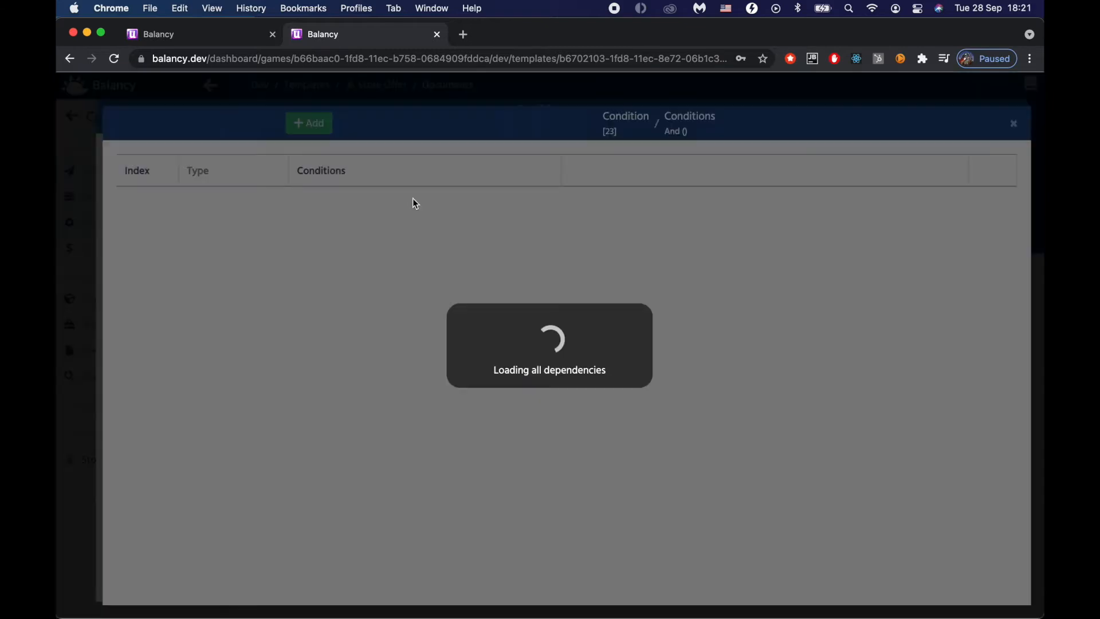
pyautogui.doubleClick(445, 249)
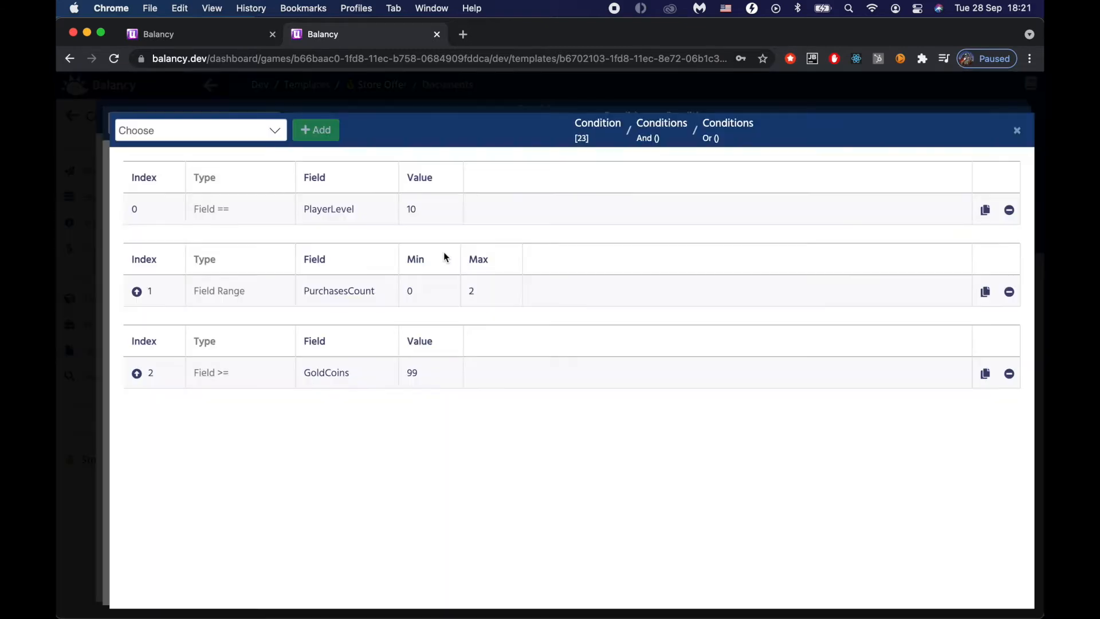
pyautogui.doubleClick(490, 295)
pyautogui.press('BackSpace')
pyautogui.write('4')
pyautogui.press('Return')
# Set the GoldCoins value to 101 in the same Or group and return to the Store Offer documents
pyautogui.doubleClick(434, 369)
pyautogui.press('BackSpace')
pyautogui.write('101')
pyautogui.press('Return')
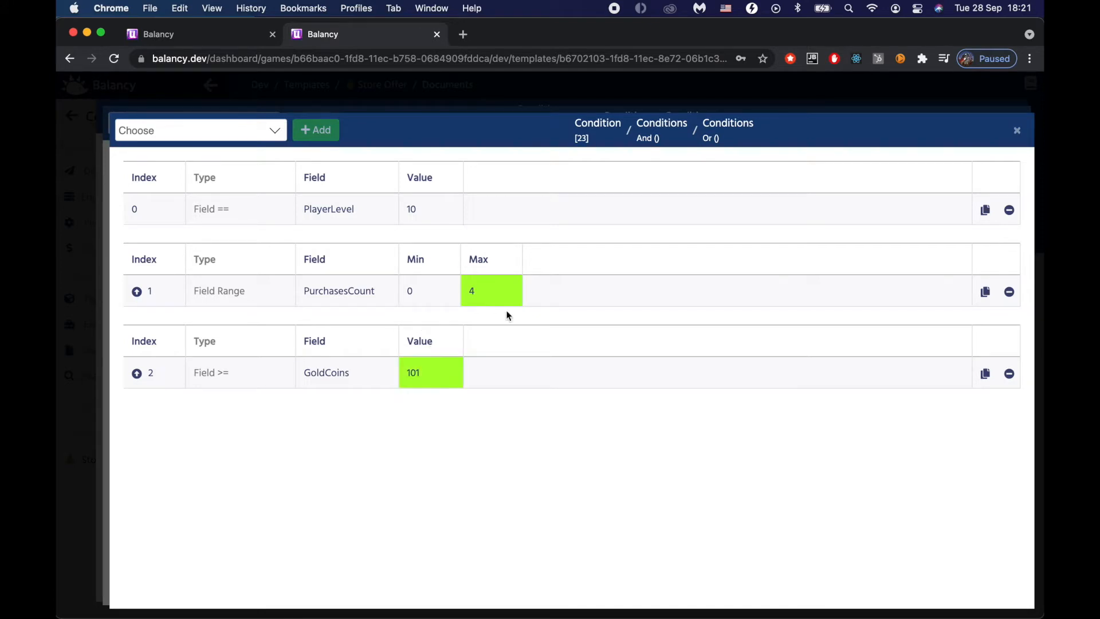
pyautogui.click(1020, 131)
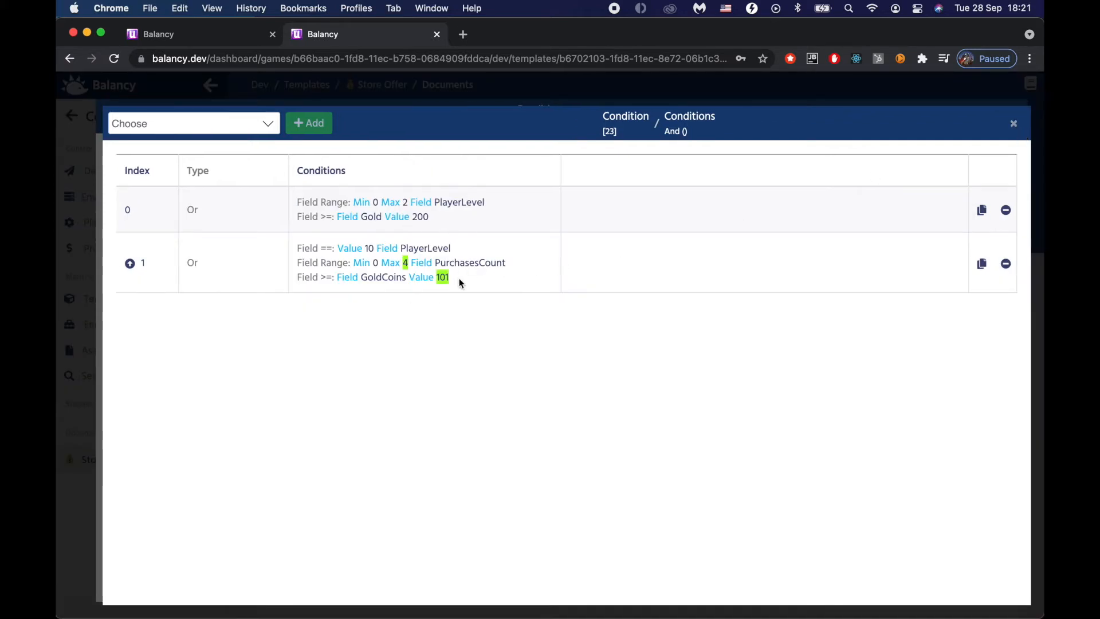
pyautogui.doubleClick(409, 262)
pyautogui.moveTo(410, 263); pyautogui.dragTo(408, 258)
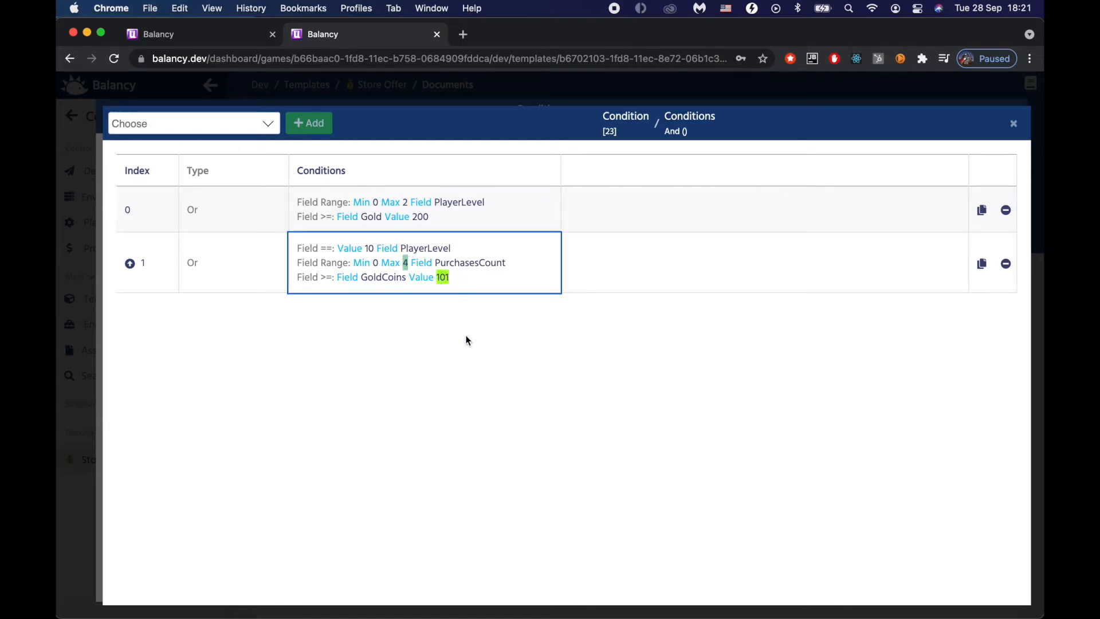
pyautogui.click(467, 363)
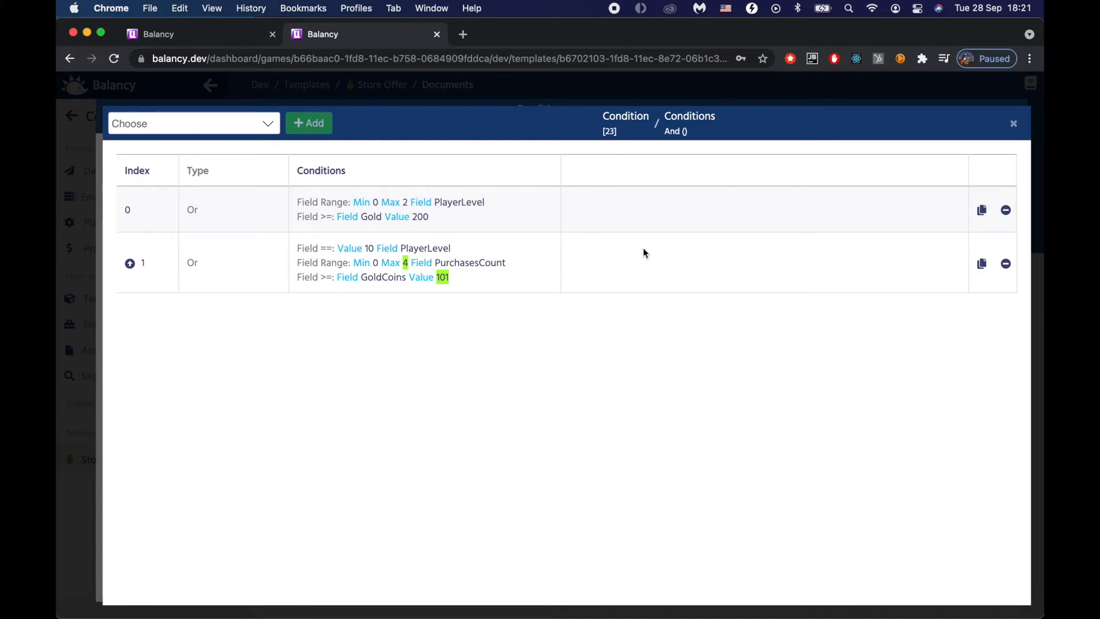
pyautogui.click(1014, 124)
pyautogui.click(1016, 120)
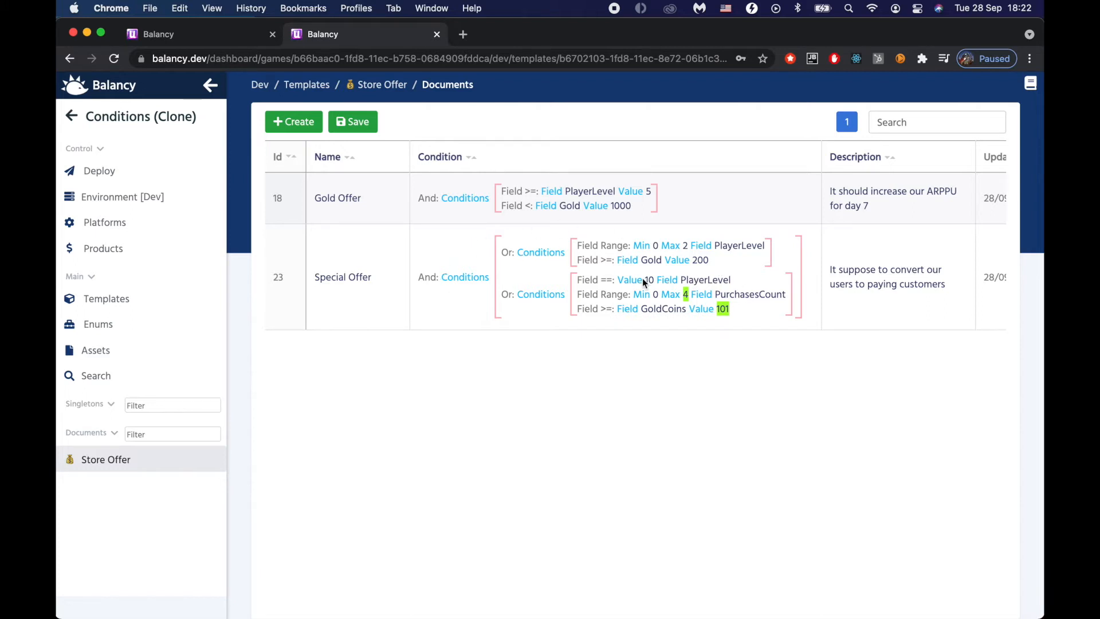
# Compare how the Store Offer conditions are displayed in the Conditions and Conditions (Clone) projects
pyautogui.click(195, 31)
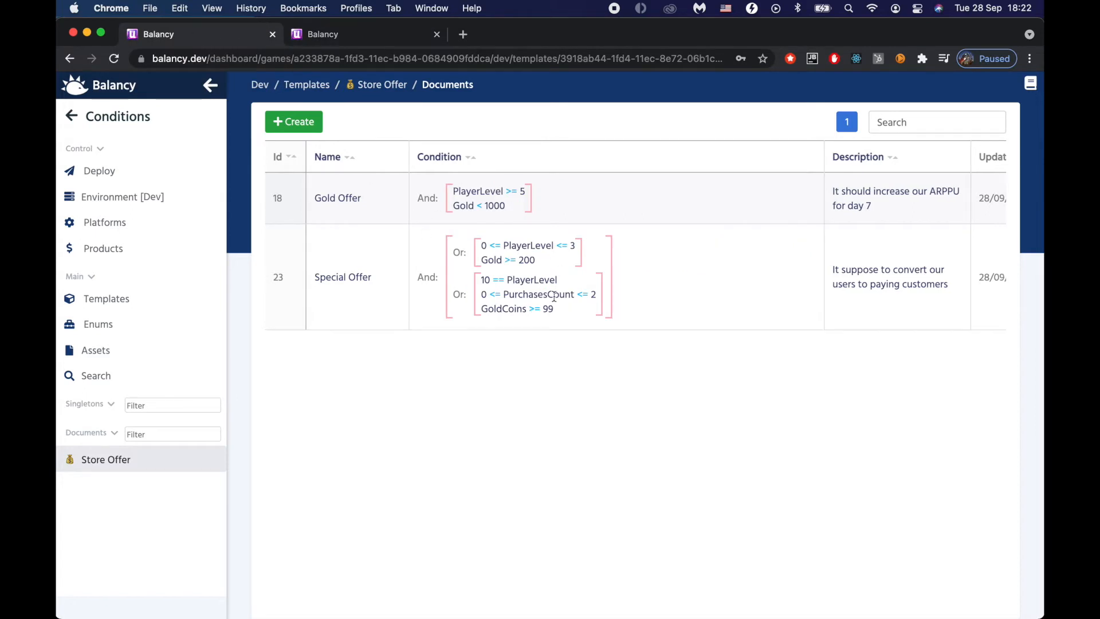
pyautogui.click(347, 34)
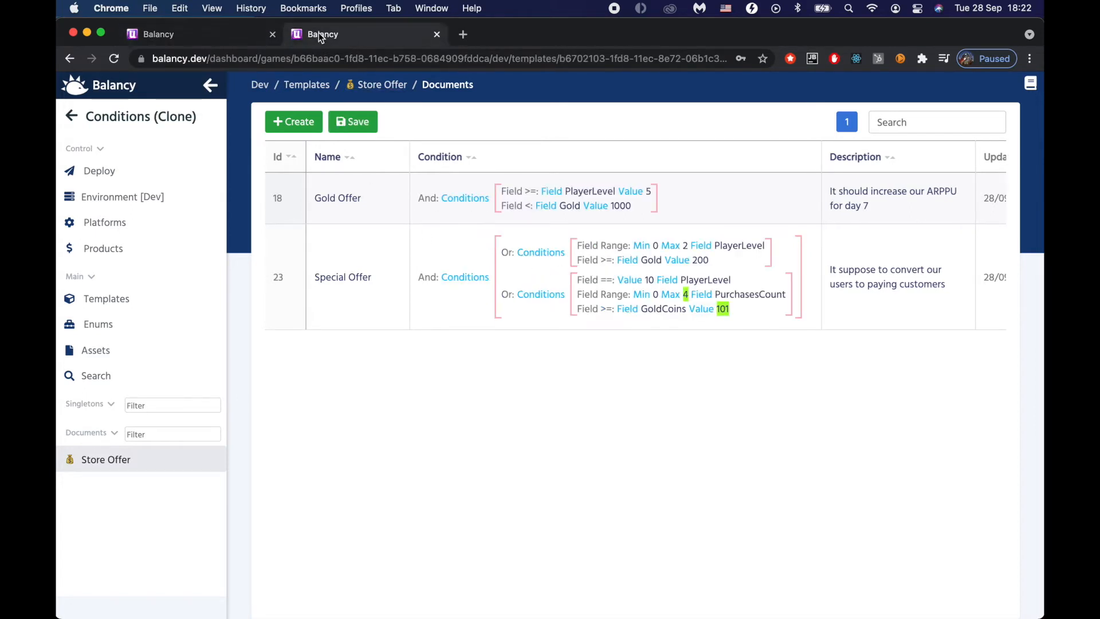
pyautogui.click(198, 30)
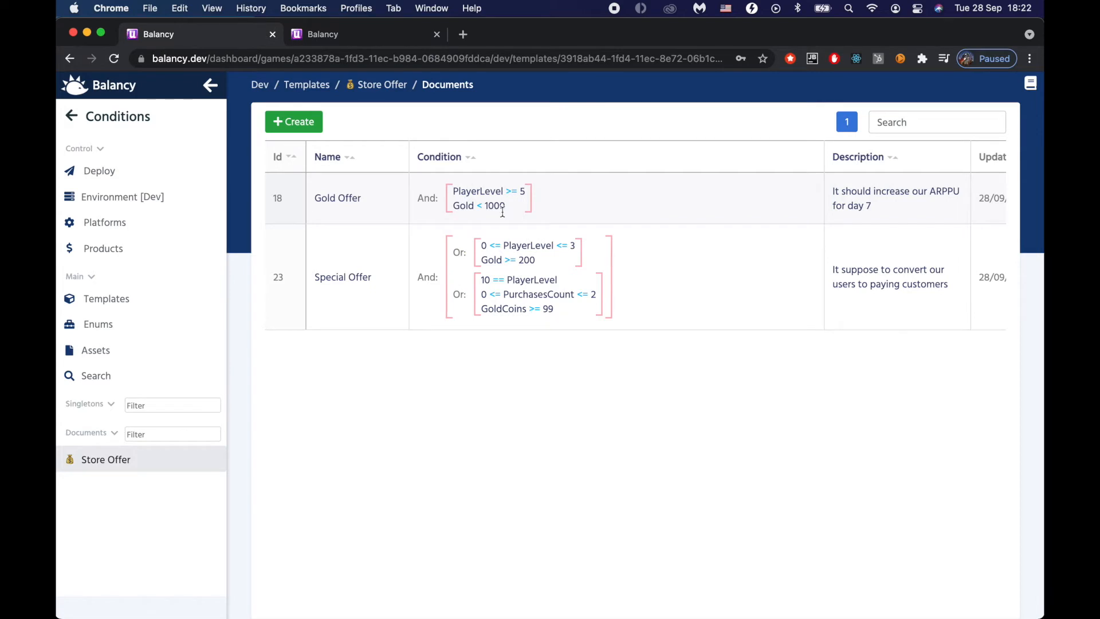
pyautogui.click(344, 34)
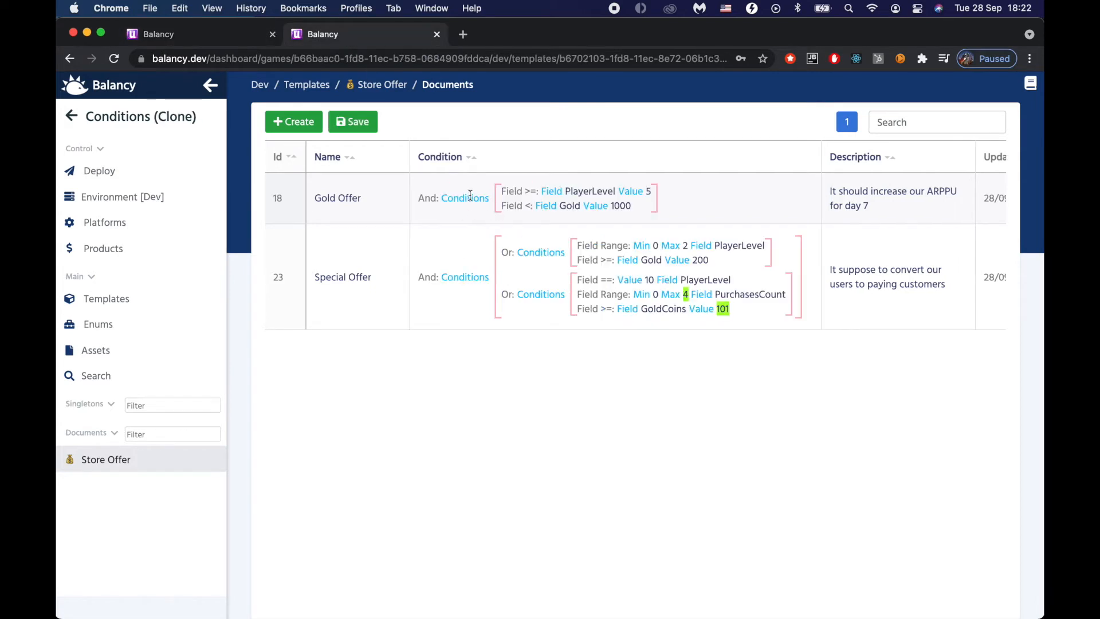
pyautogui.click(253, 35)
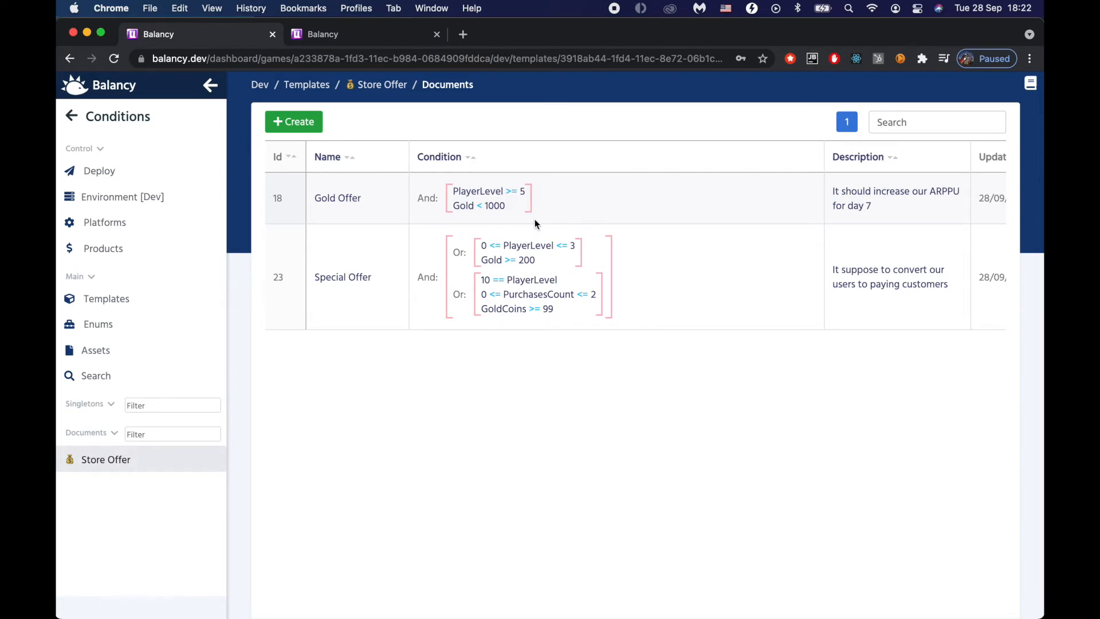
pyautogui.click(381, 41)
pyautogui.moveTo(420, 197); pyautogui.dragTo(490, 199)
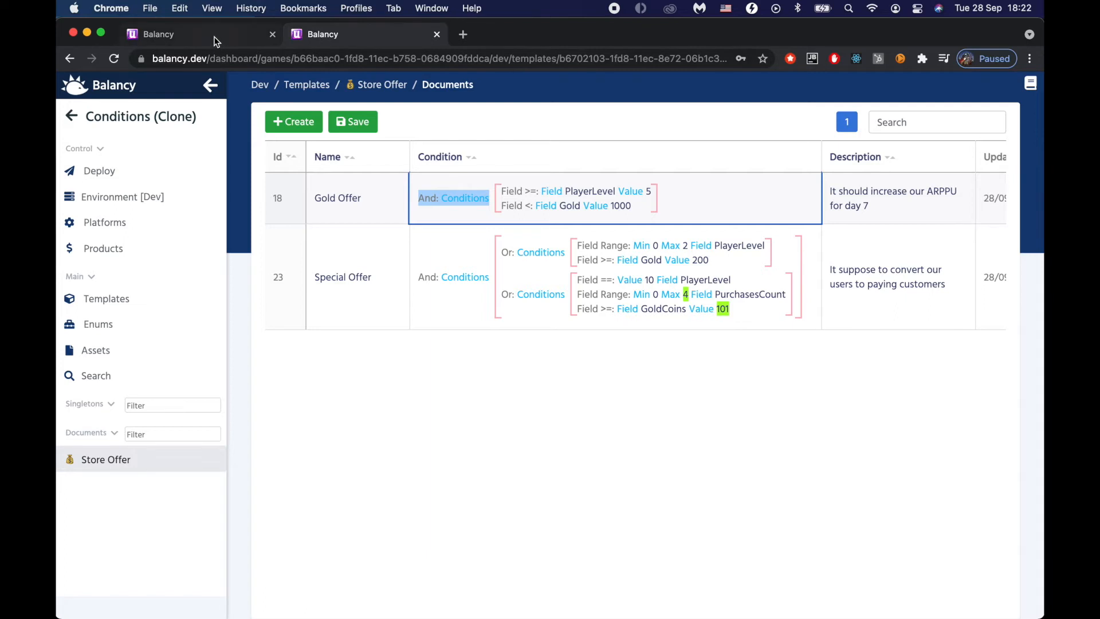
# Open the And template in Conditions (Clone) and examine its display name and display format settings
pyautogui.click(118, 298)
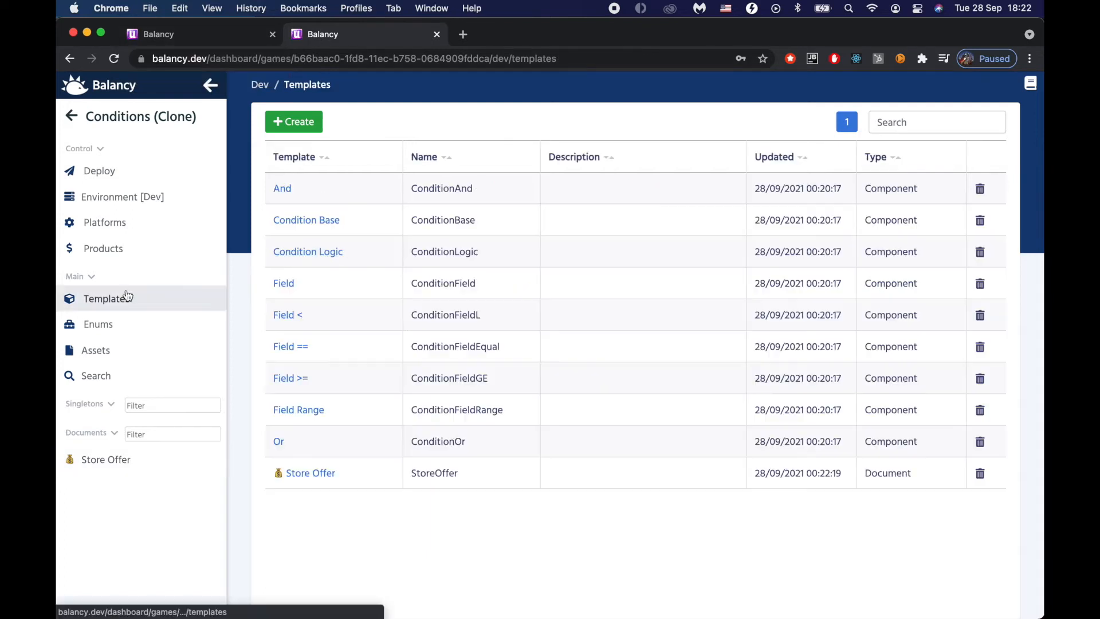
pyautogui.click(284, 188)
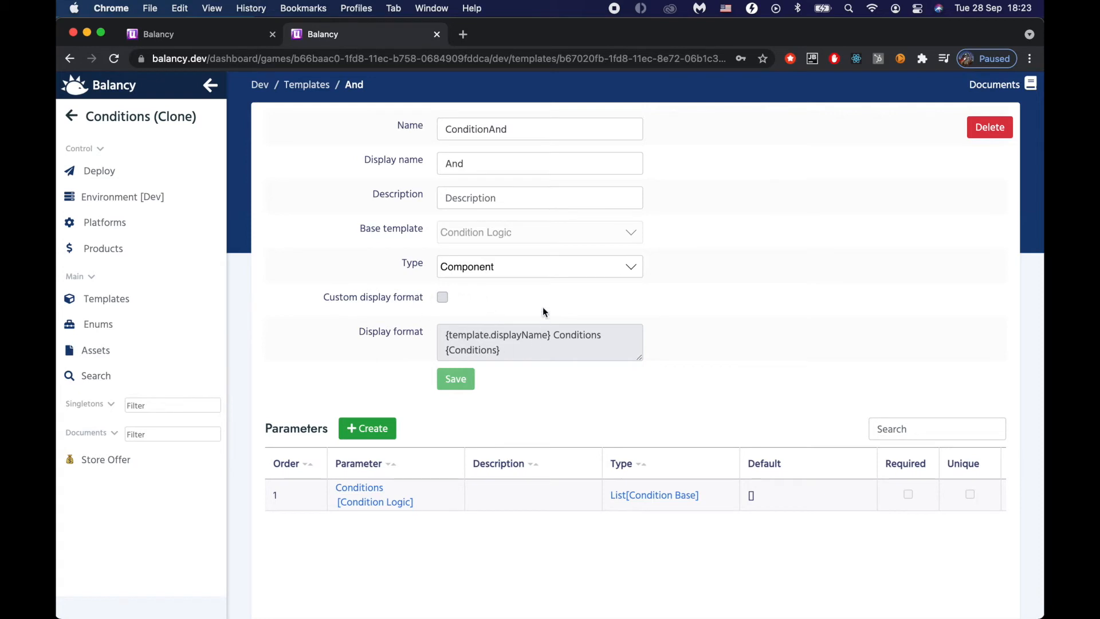
pyautogui.moveTo(335, 298)
pyautogui.mouseDown()
pyautogui.moveTo(415, 298)
pyautogui.moveTo(326, 297)
pyautogui.mouseUp()
pyautogui.click(418, 297)
pyautogui.click(326, 297)
pyautogui.doubleClick(455, 164)
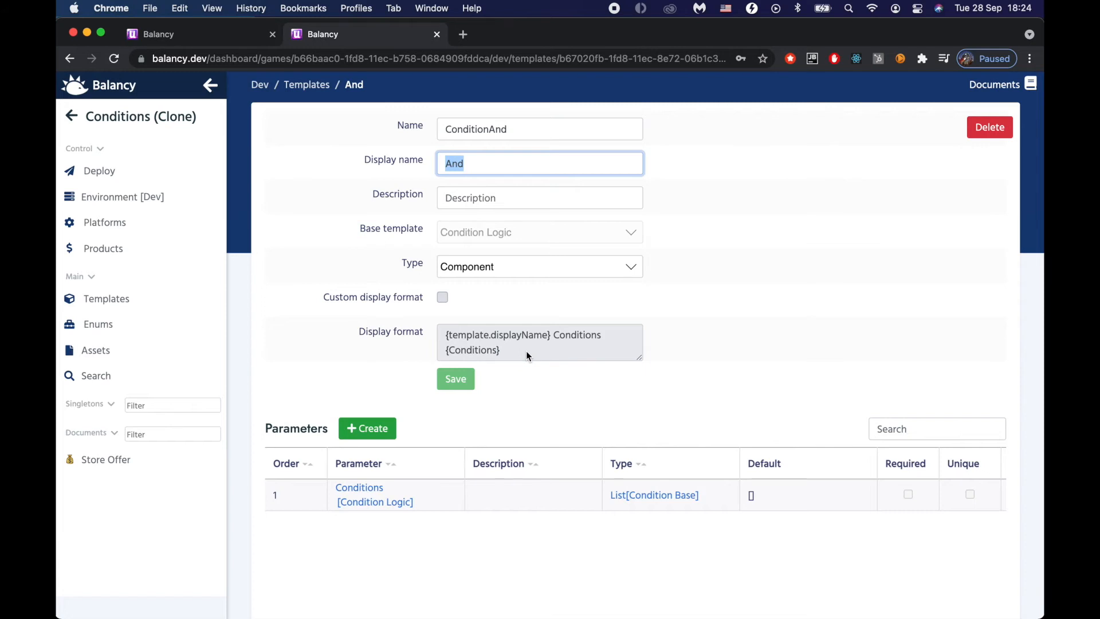
# Enable the And template's custom display format, replace the word Conditions with "?? Hello ??", save, and check the Store Offer documents
pyautogui.click(442, 297)
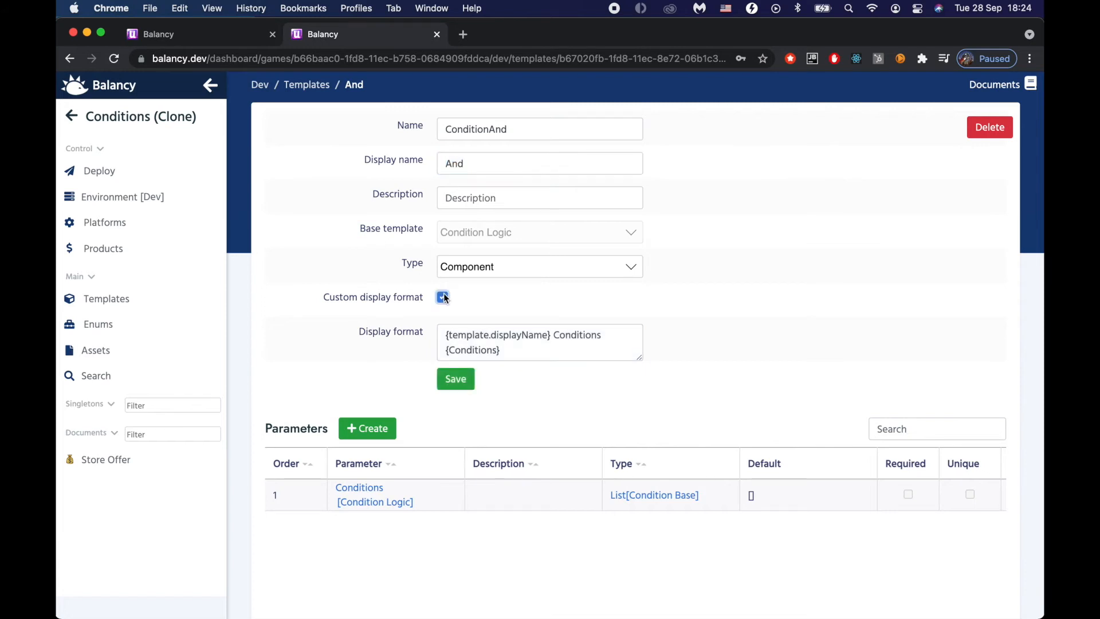
pyautogui.click(581, 334)
pyautogui.doubleClick(582, 334)
pyautogui.press('BackSpace')
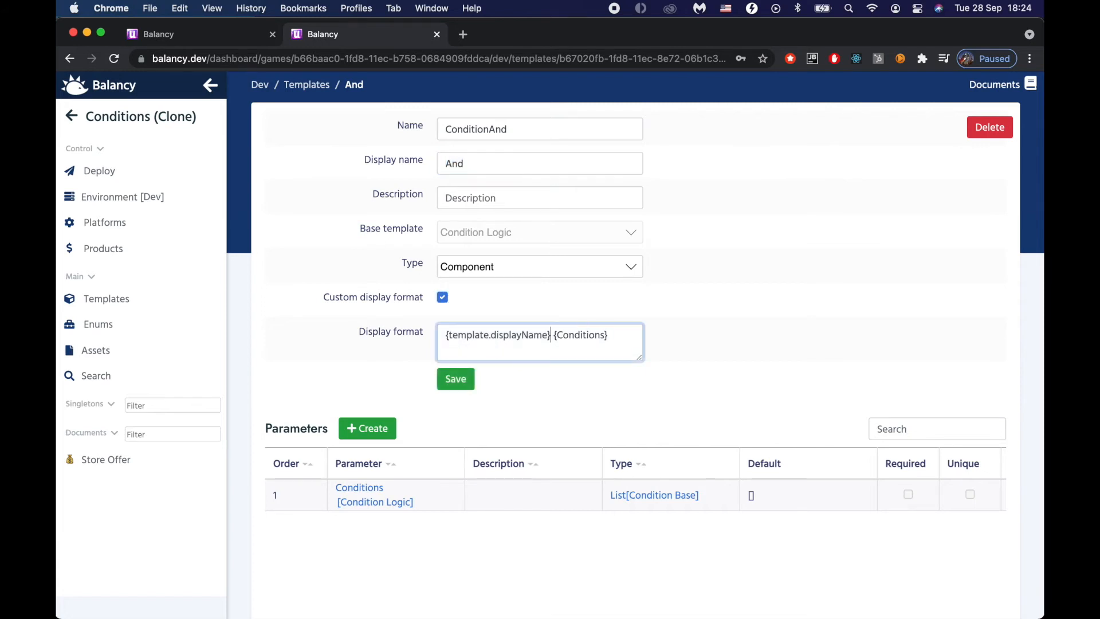
pyautogui.write('?? Hello ??')
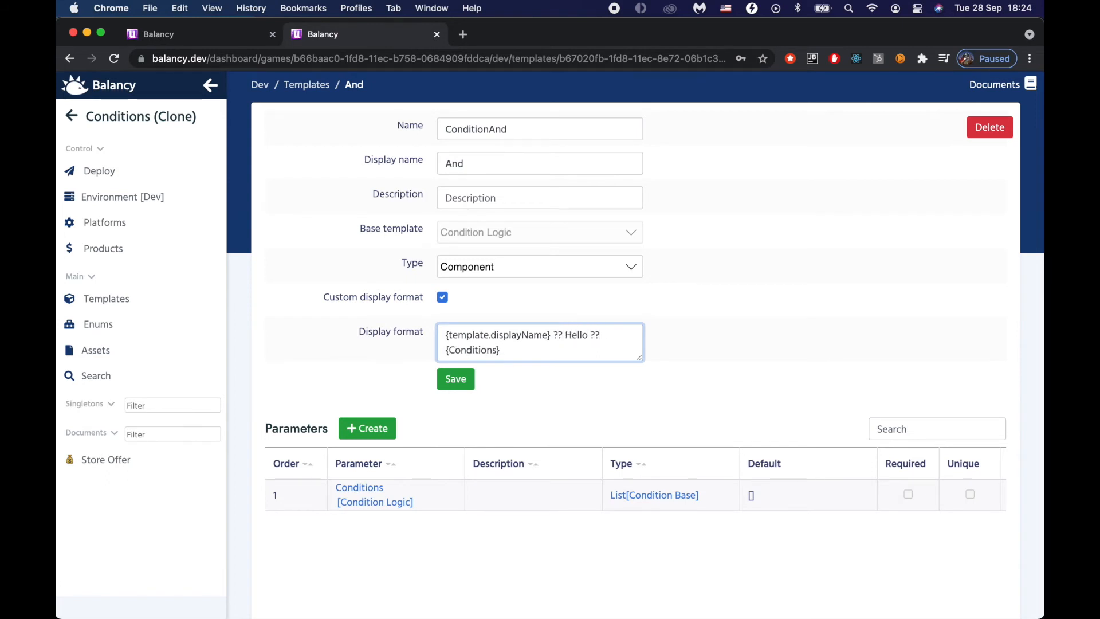
pyautogui.click(453, 379)
pyautogui.click(135, 456)
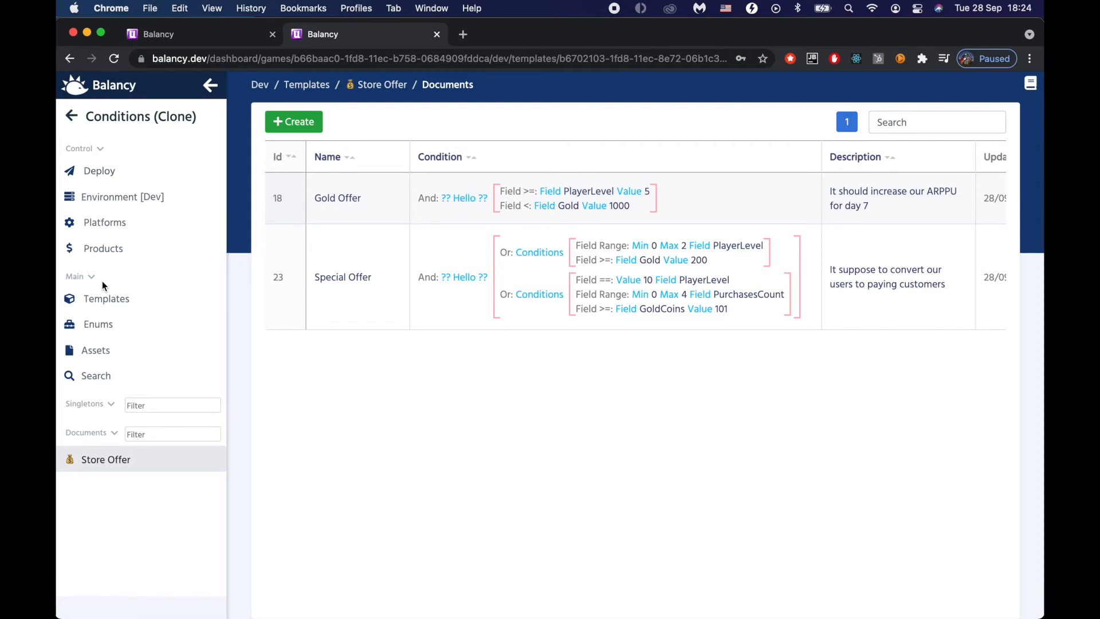
# Set the And template's display format to "{template.displayName} {Conditions} {Conditions}", save it, and check the Store Offer documents
pyautogui.click(104, 298)
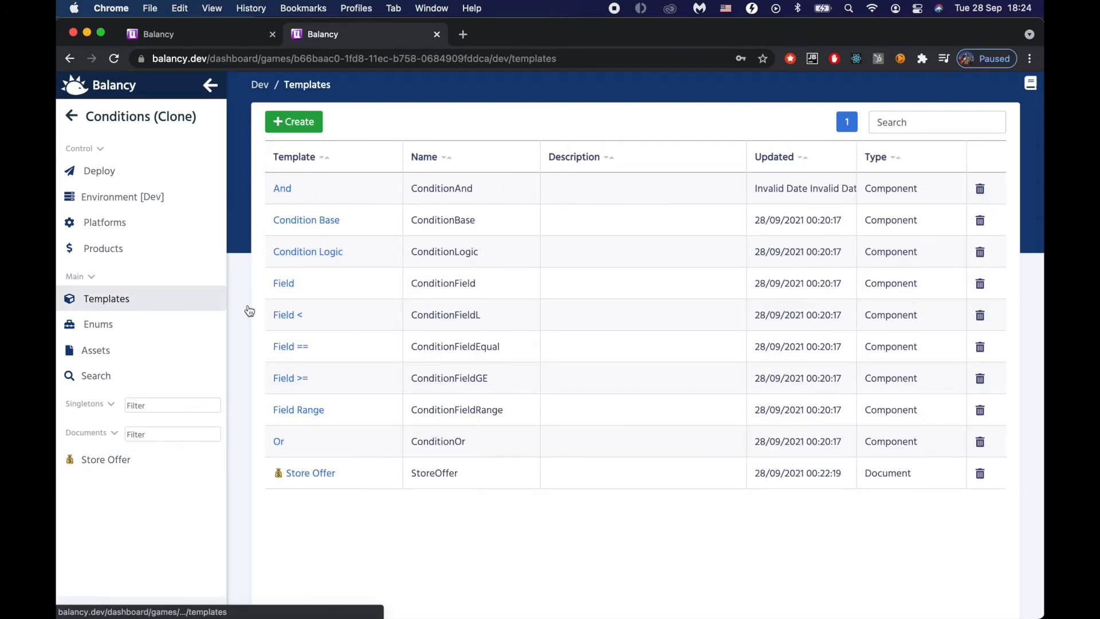
pyautogui.click(280, 189)
pyautogui.click(554, 334)
pyautogui.press('shift+super+Right')
pyautogui.write('{Conditions}')
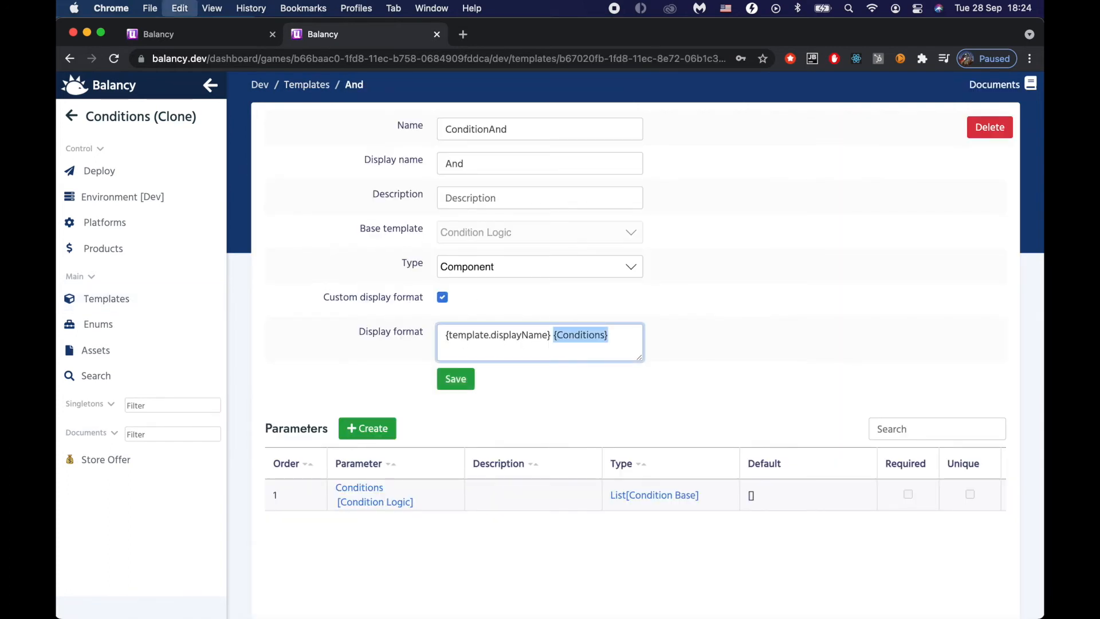
pyautogui.press('Down')
pyautogui.click(467, 380)
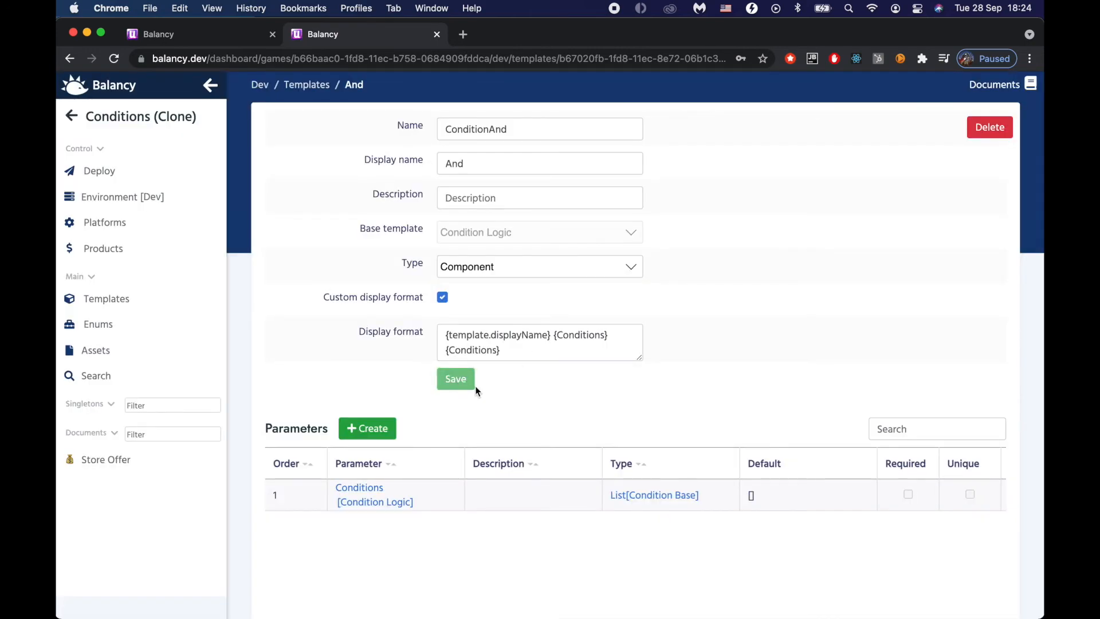
pyautogui.click(118, 462)
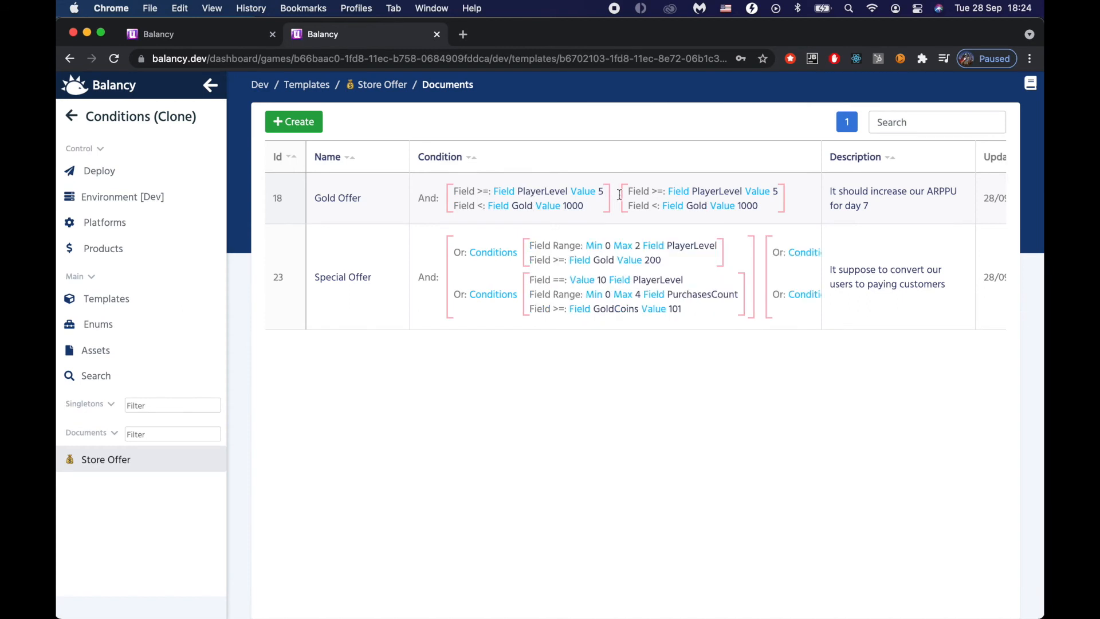
pyautogui.hscroll(5, 573, 268)
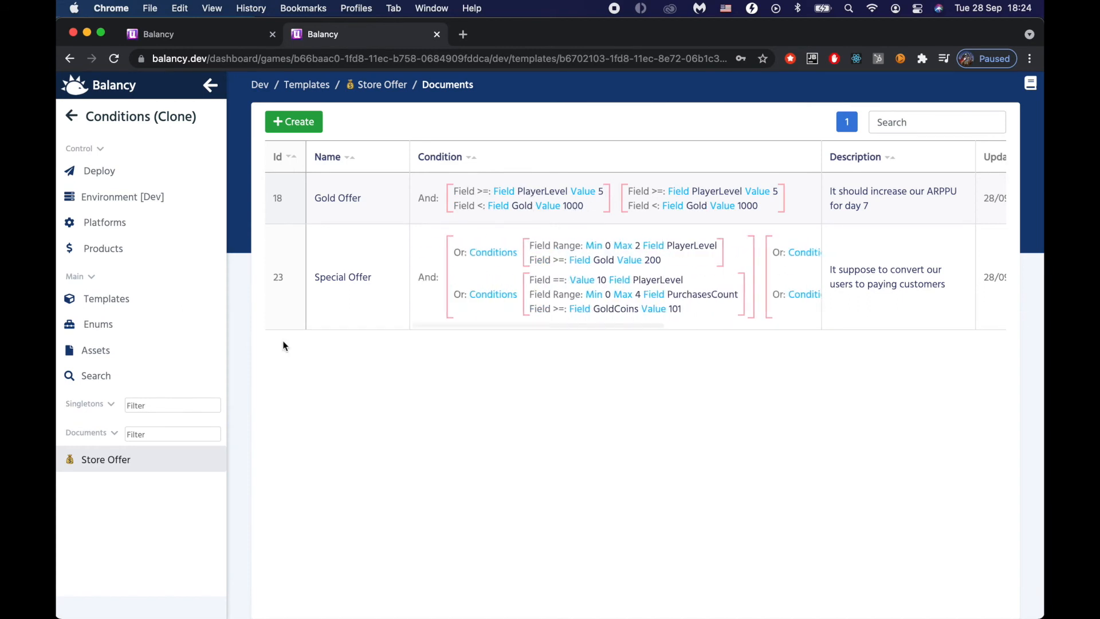
# Reduce the And template's display format to "{template.displayName} {Conditions}", save it, and check the Store Offer documents
pyautogui.click(119, 304)
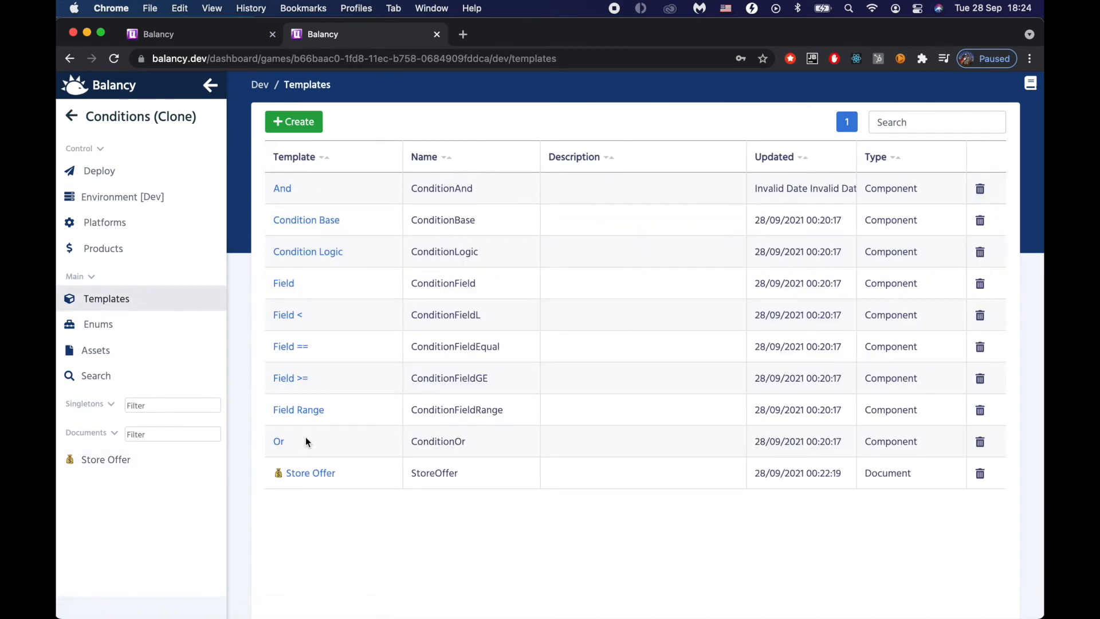
pyautogui.click(282, 187)
pyautogui.click(562, 336)
pyautogui.press('Left')
pyautogui.press('Left')
pyautogui.press('shift+super+Right')
pyautogui.press('BackSpace')
pyautogui.click(455, 378)
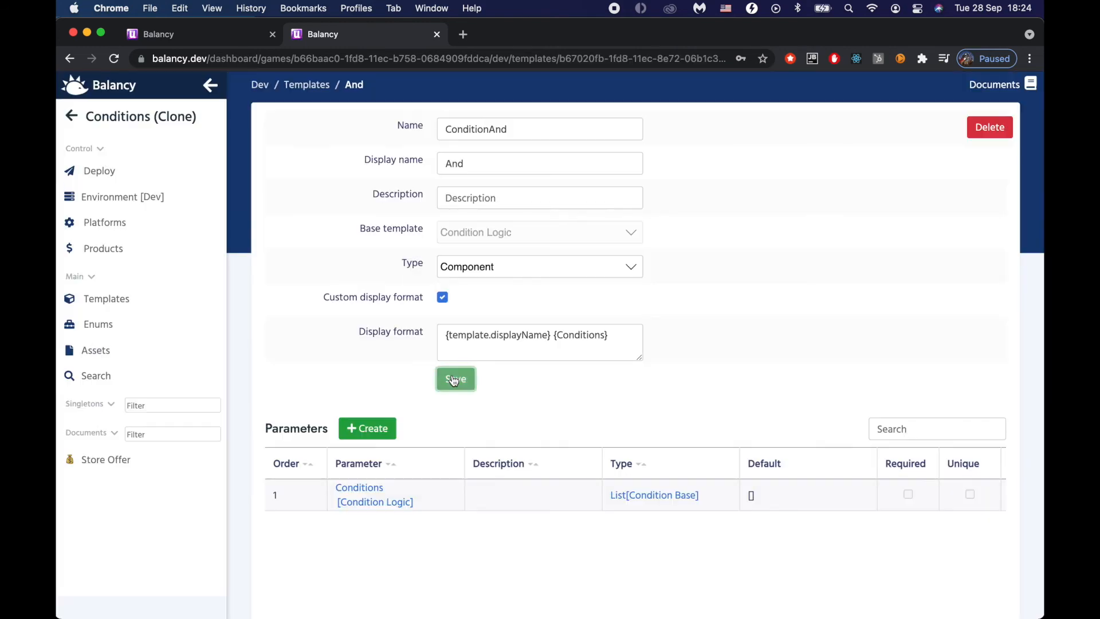
pyautogui.click(119, 458)
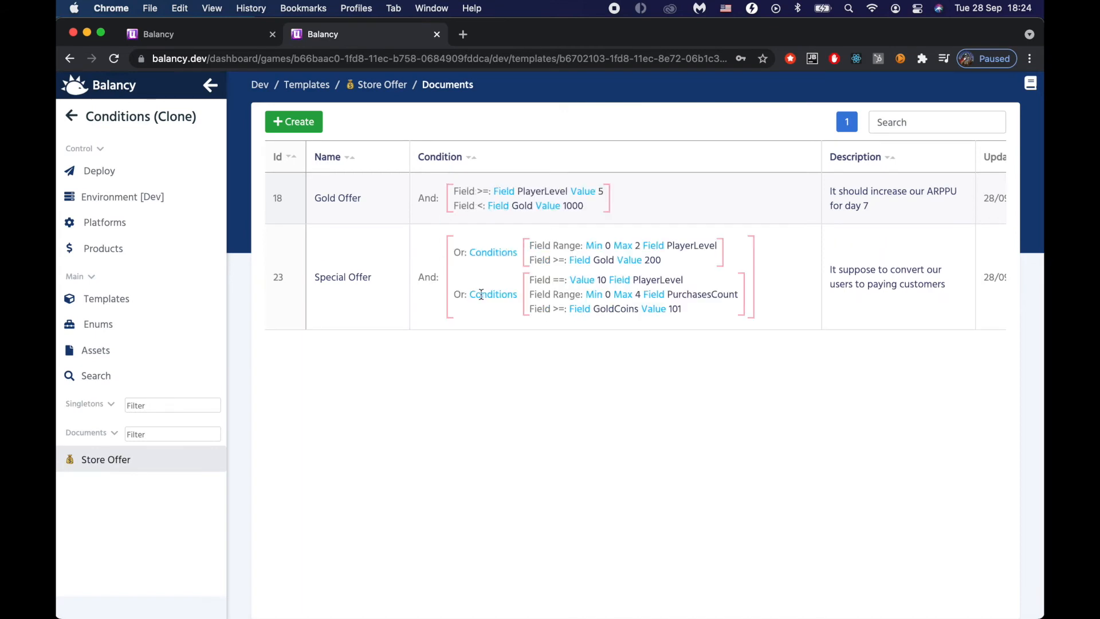
# In the original Conditions project, open the Field == template and turn off its custom display format
pyautogui.click(208, 35)
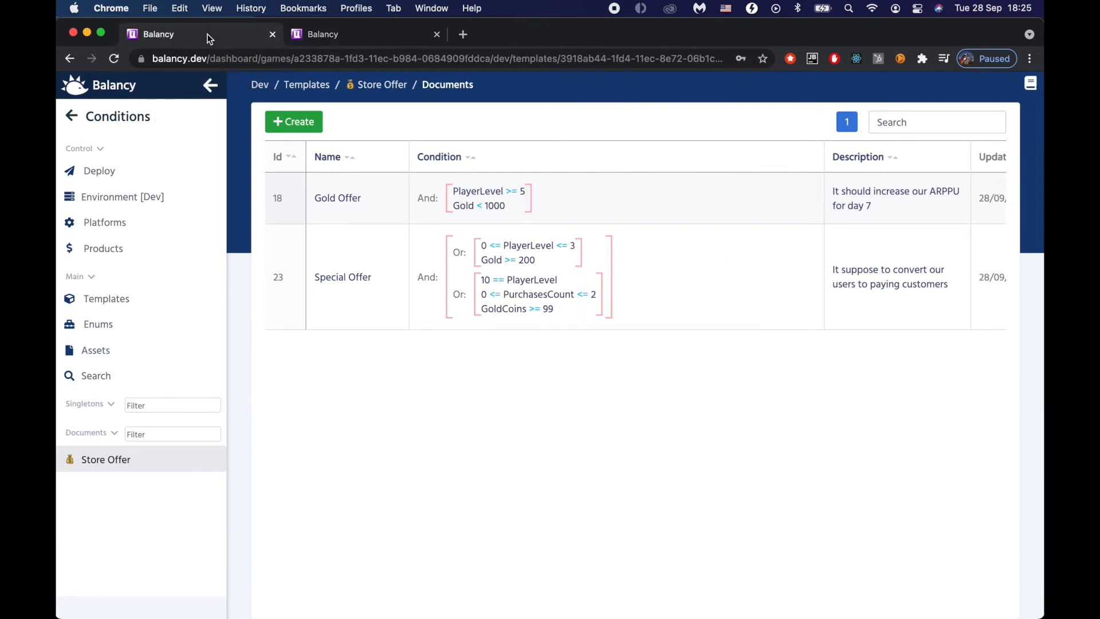
pyautogui.click(116, 300)
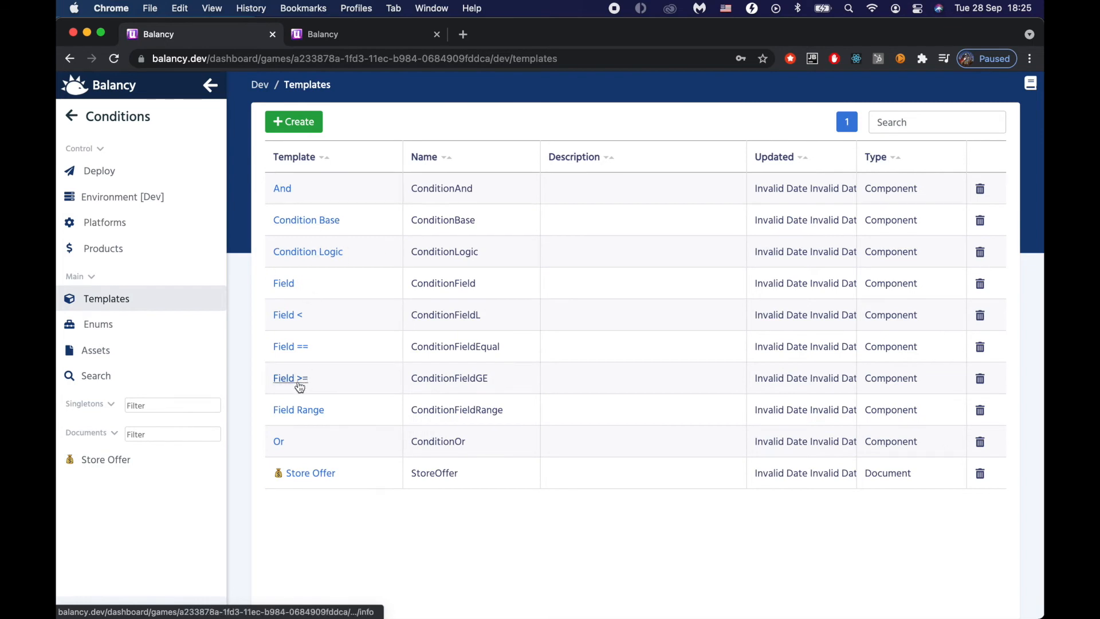
pyautogui.click(299, 351)
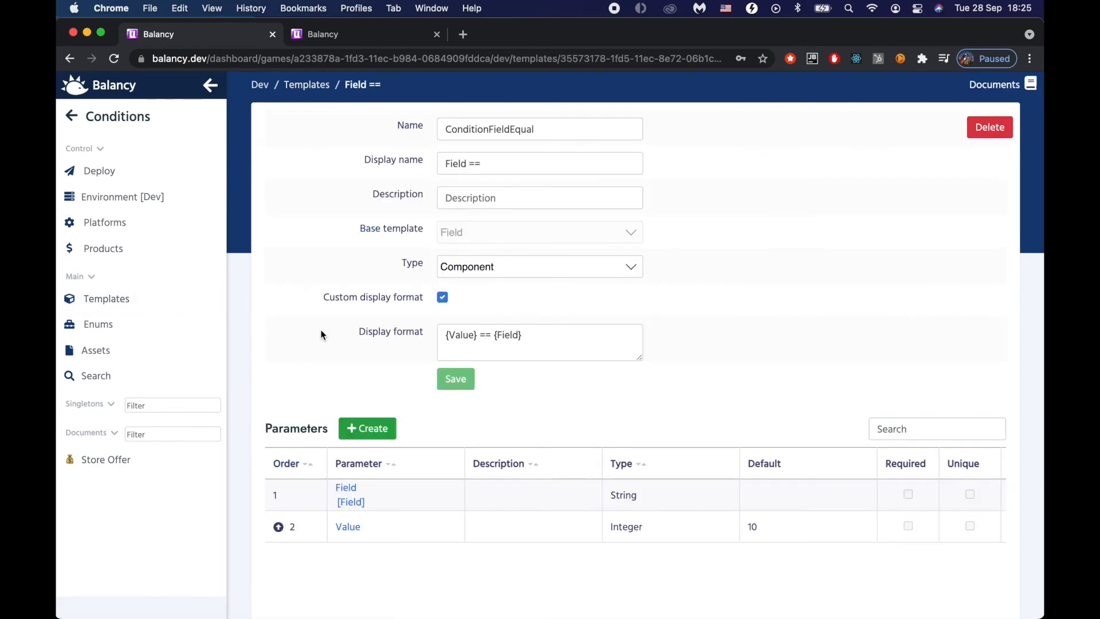
pyautogui.click(443, 297)
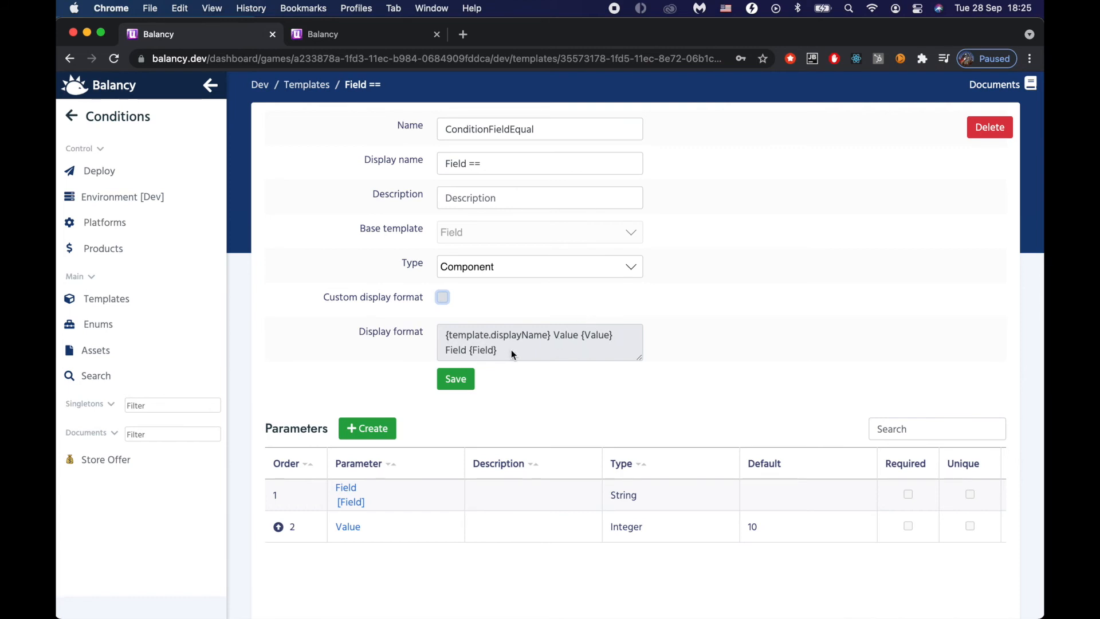
# Turn the Field == template's custom display format back on with "{Value} == {Field}" and save the template
pyautogui.click(443, 297)
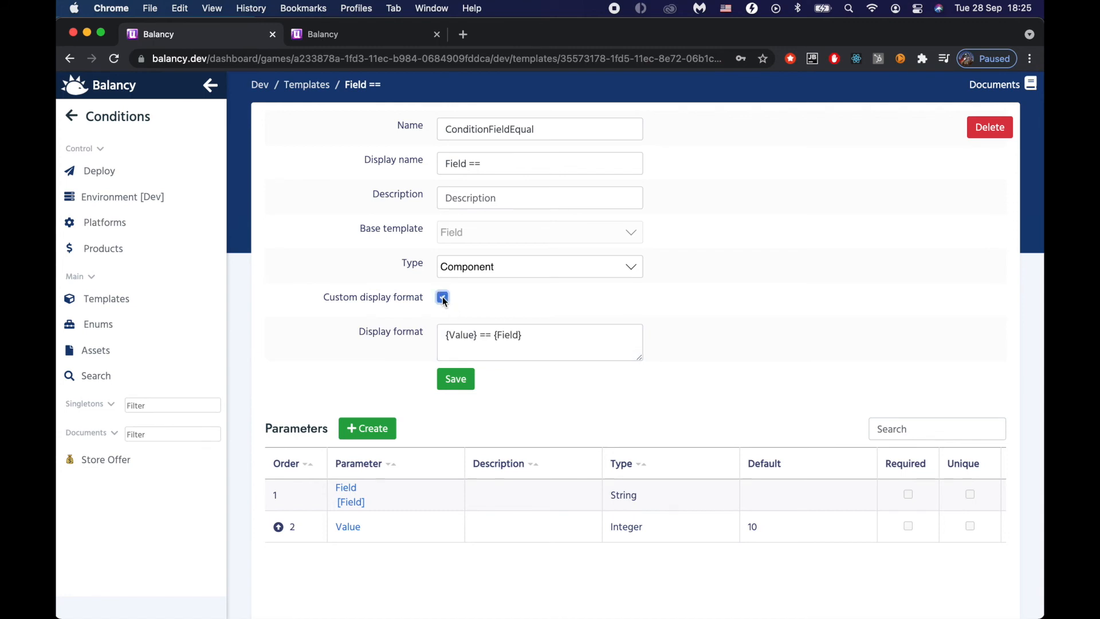
pyautogui.moveTo(447, 338); pyautogui.dragTo(541, 339)
pyautogui.click(541, 339)
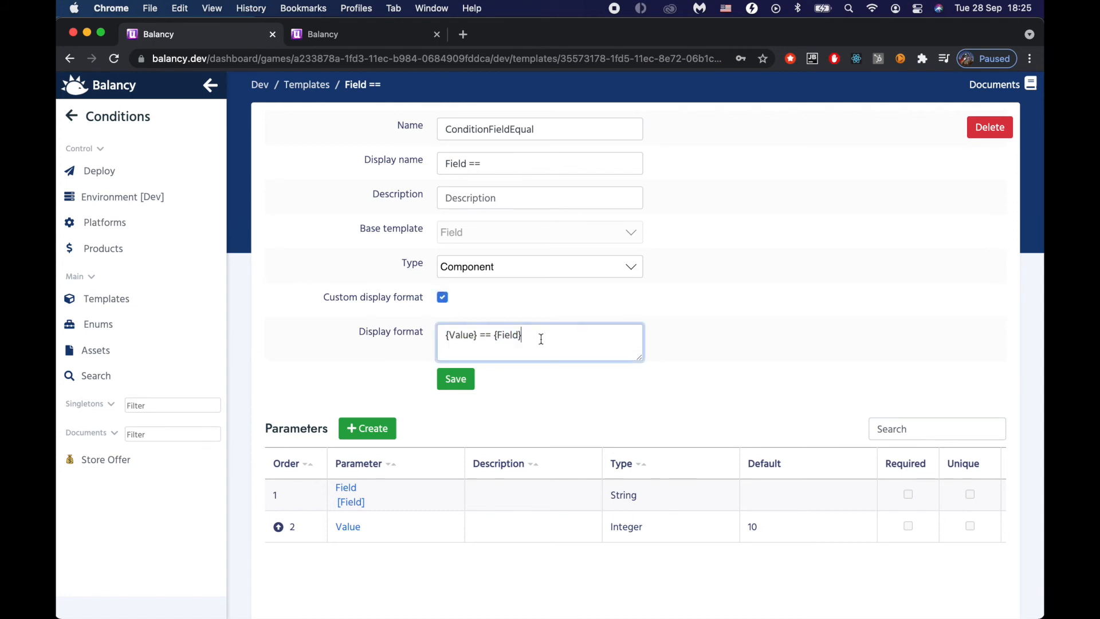
pyautogui.moveTo(480, 338); pyautogui.dragTo(490, 338)
pyautogui.click(457, 379)
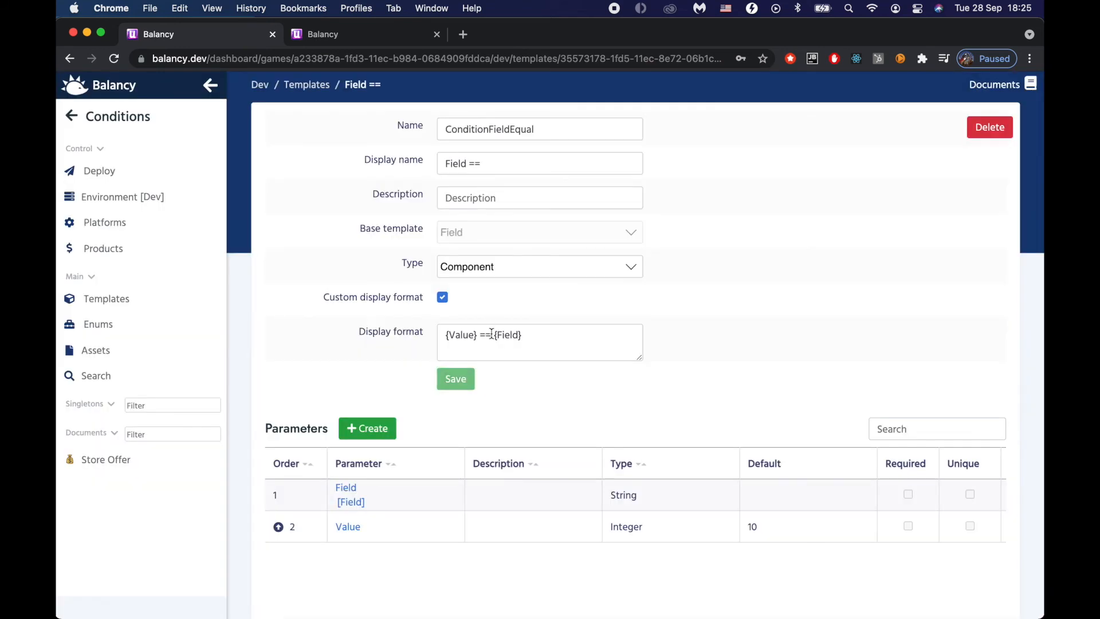
# Open the Store Offer documents and check how the equality condition on PlayerLevel reads in the Special Offer
pyautogui.click(117, 459)
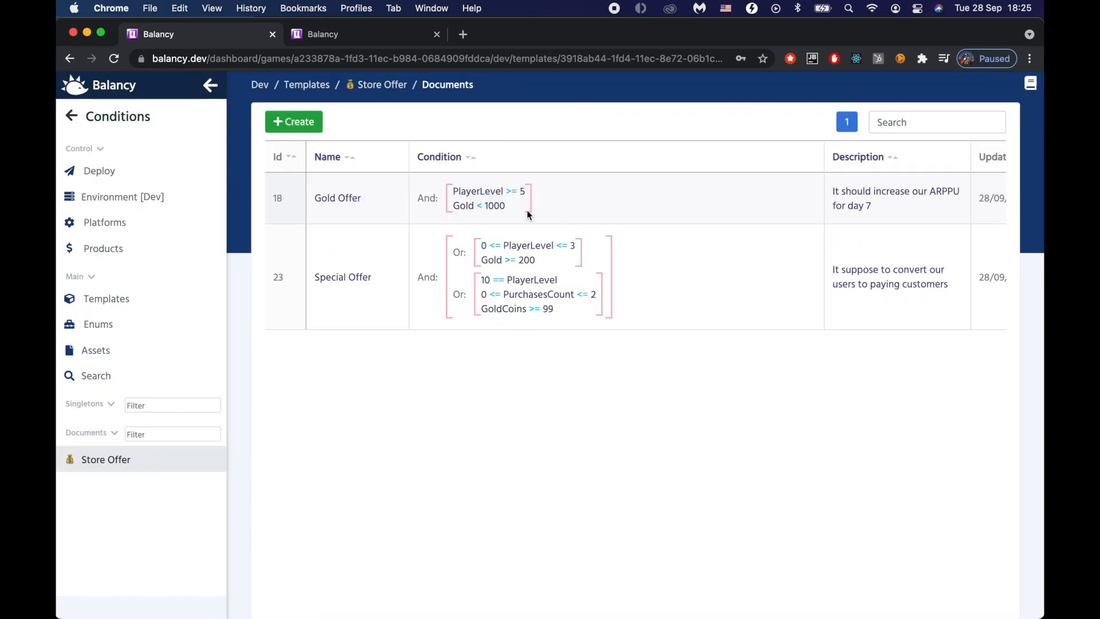
pyautogui.moveTo(484, 279); pyautogui.dragTo(559, 282)
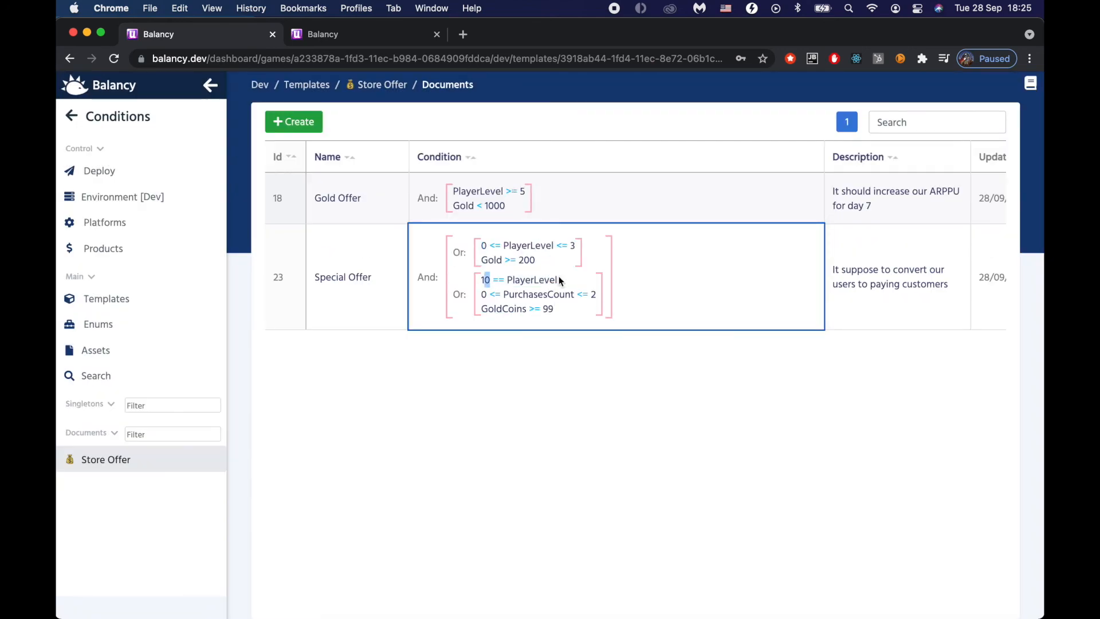
pyautogui.click(578, 411)
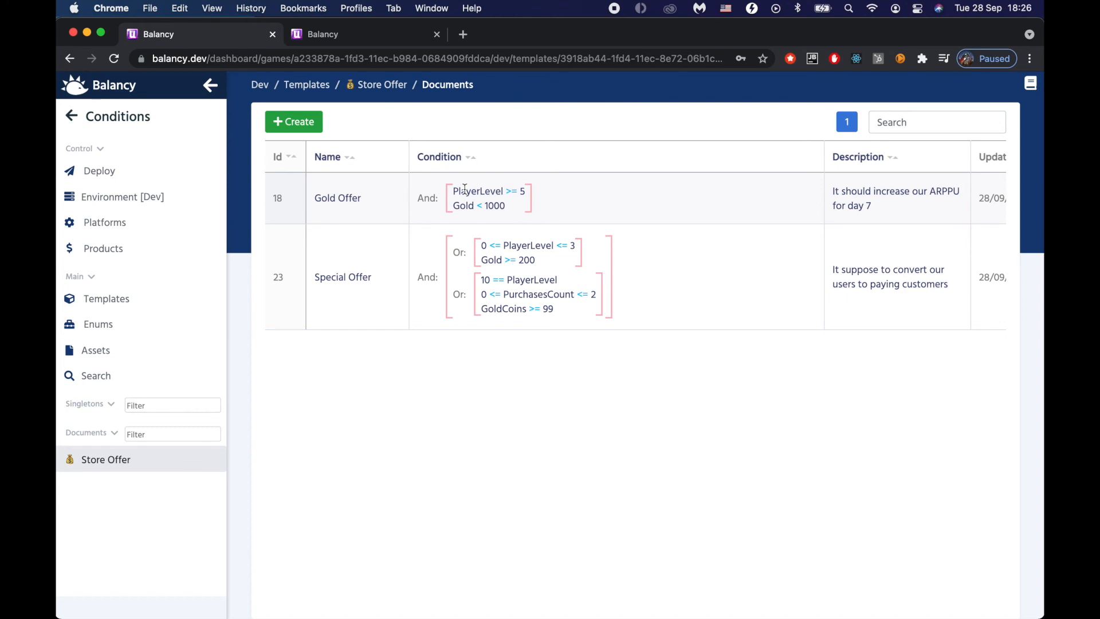
# Change the field name in the Gold Offer's PlayerLevel condition to PlayerLevel2 and save the Store Offer documents
pyautogui.doubleClick(543, 196)
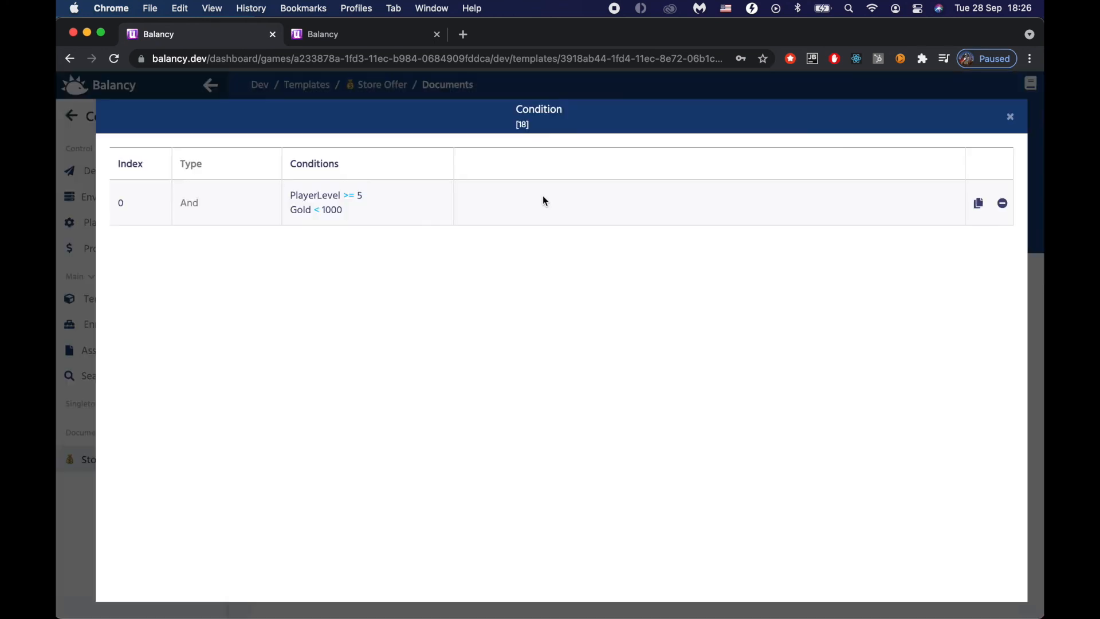
pyautogui.doubleClick(400, 212)
pyautogui.doubleClick(390, 202)
pyautogui.write('2')
pyautogui.press('Return')
pyautogui.click(1014, 123)
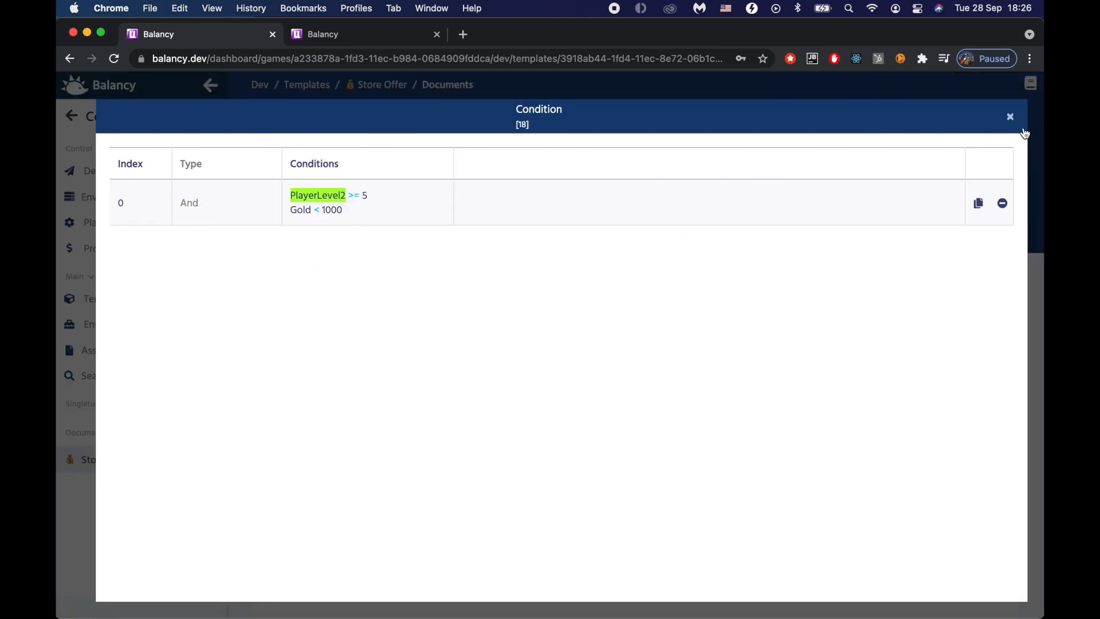
pyautogui.click(1007, 118)
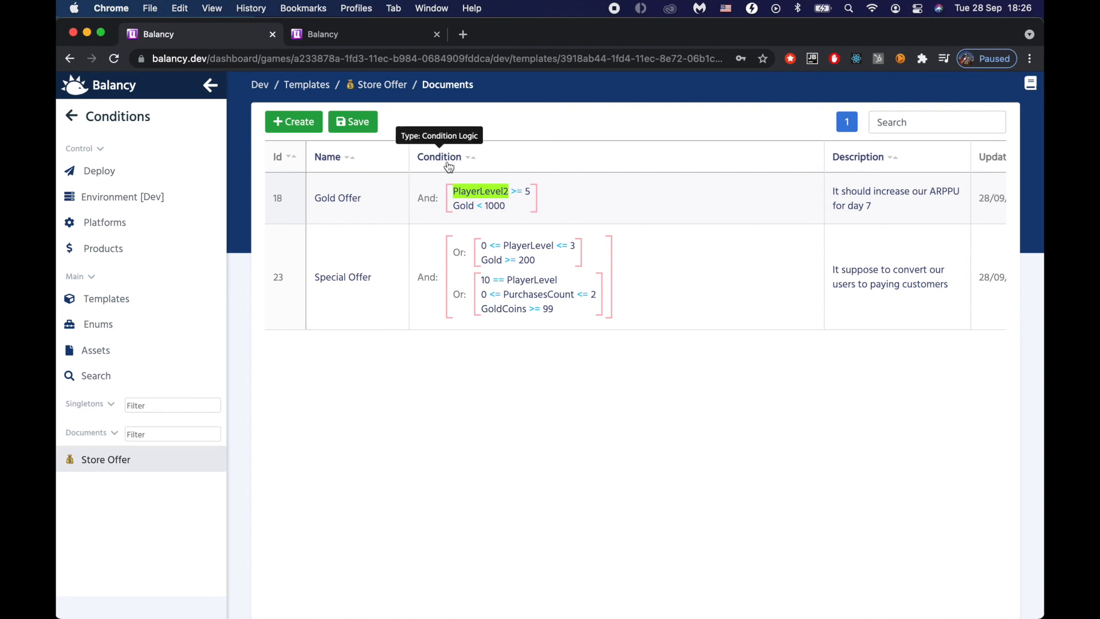
pyautogui.click(361, 128)
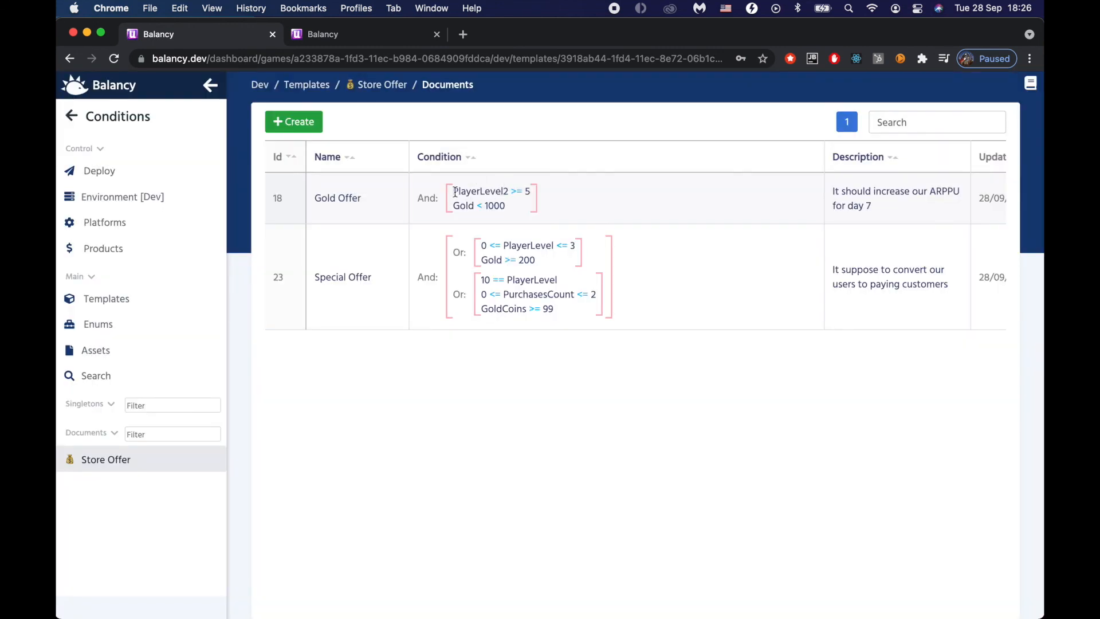
# Review the Gold Offer's edited field name, and open the Special Offer's nested condition to view it before closing it
pyautogui.moveTo(453, 191); pyautogui.dragTo(508, 189)
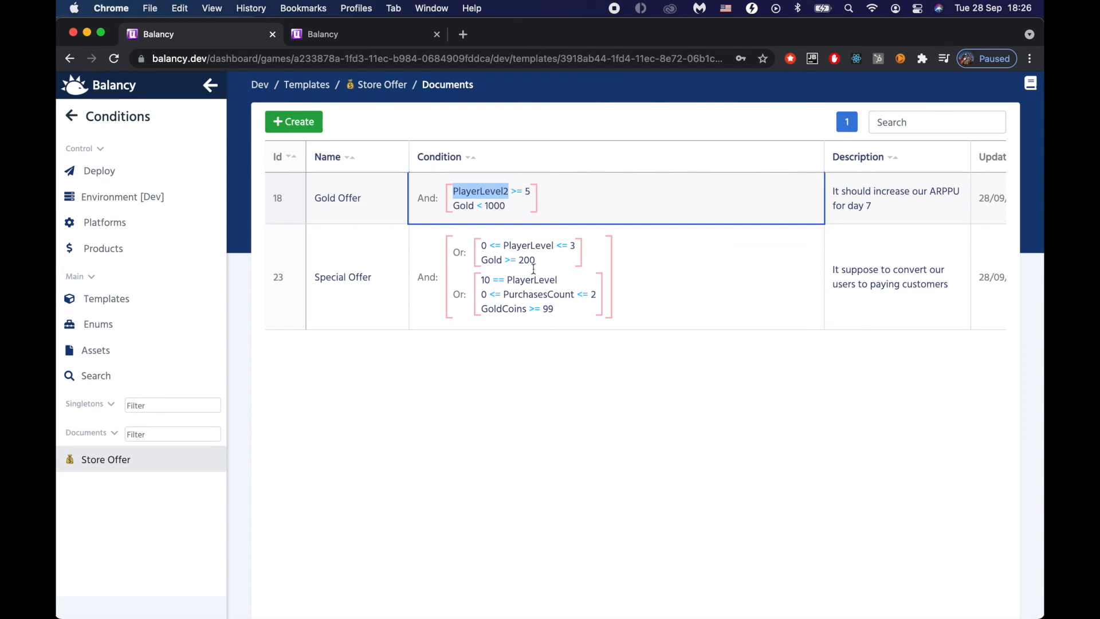
pyautogui.click(533, 241)
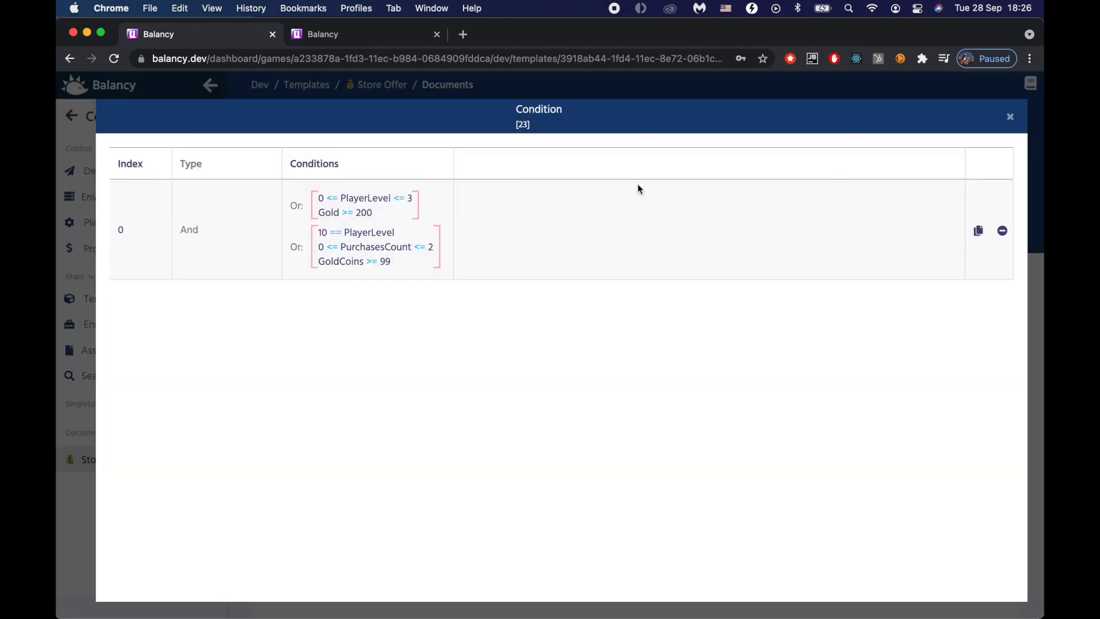
pyautogui.click(1010, 116)
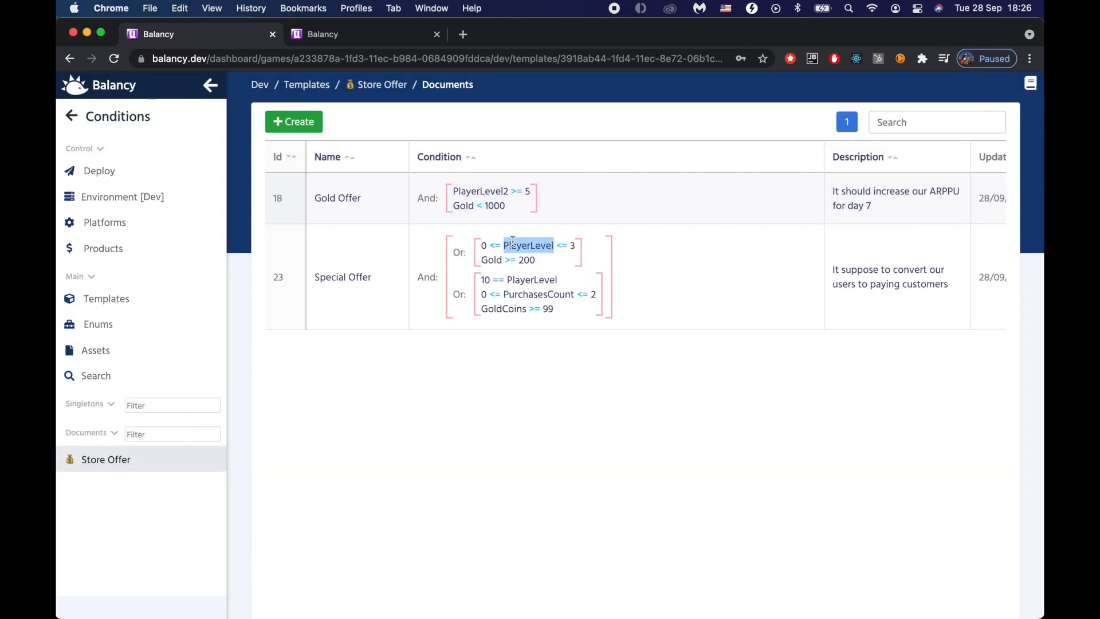